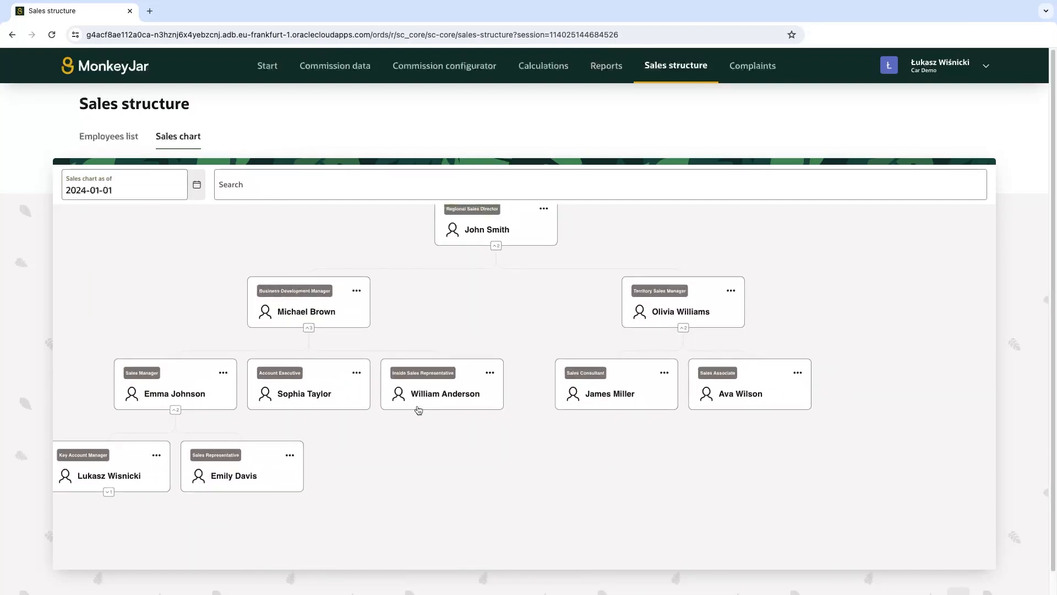
Start a data import in Commission data and upload the file Car_Sales.xlsx as its source
left_click(335, 66)
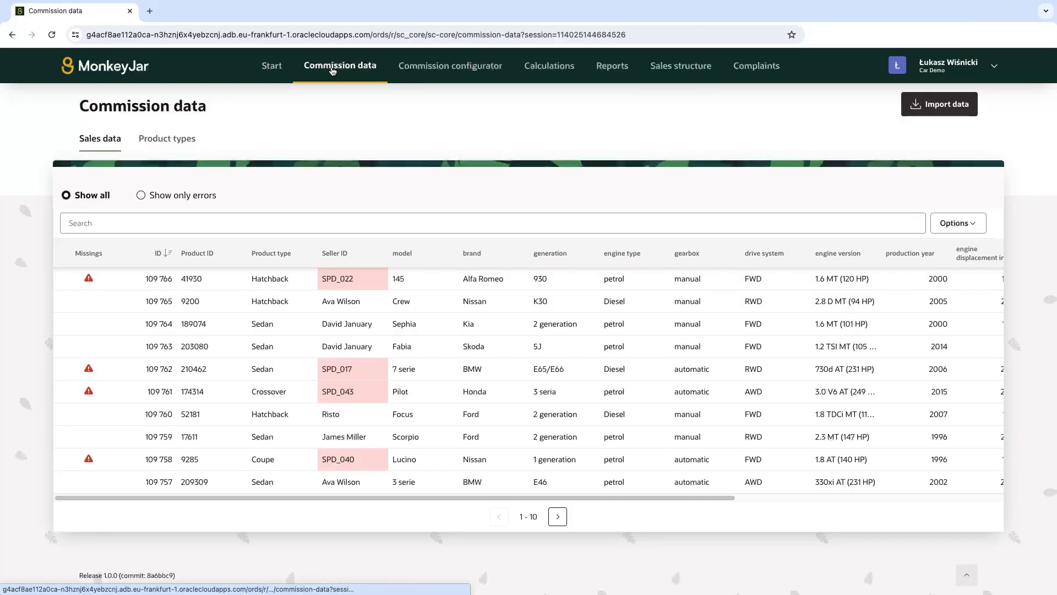
left_click(943, 110)
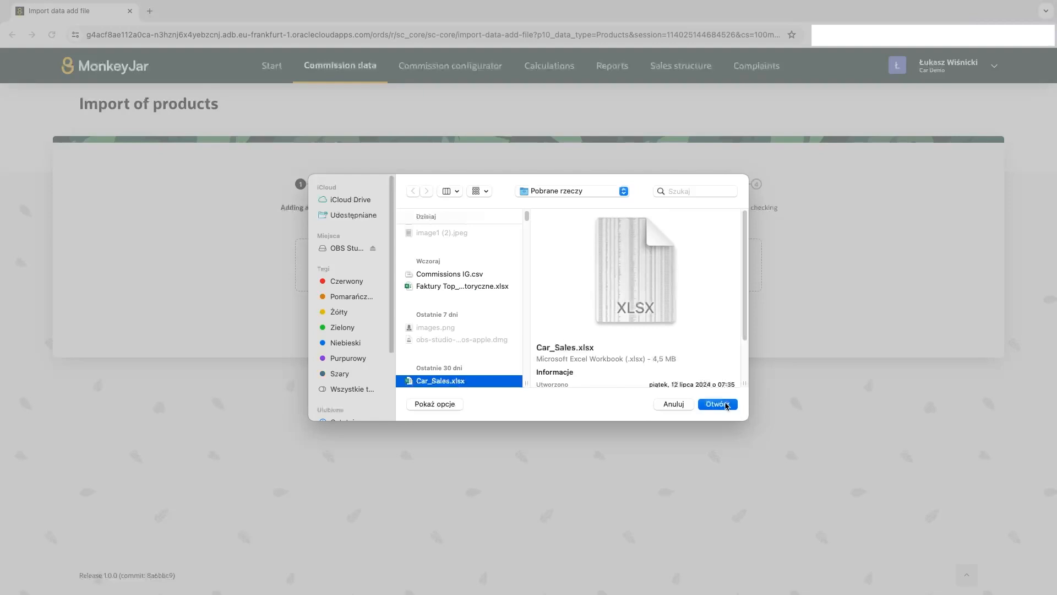
left_click(719, 403)
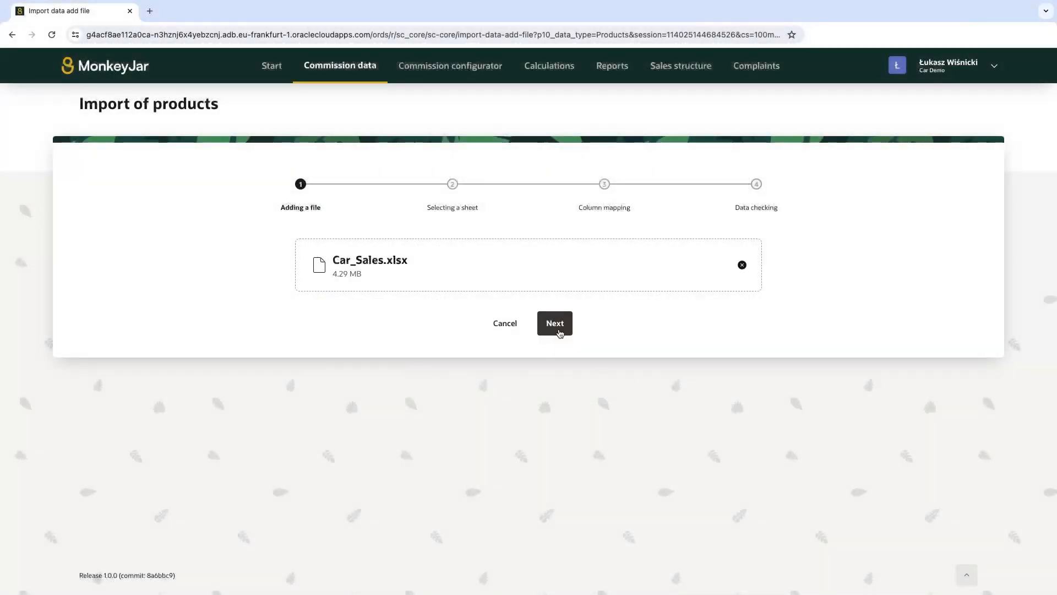
left_click(558, 330)
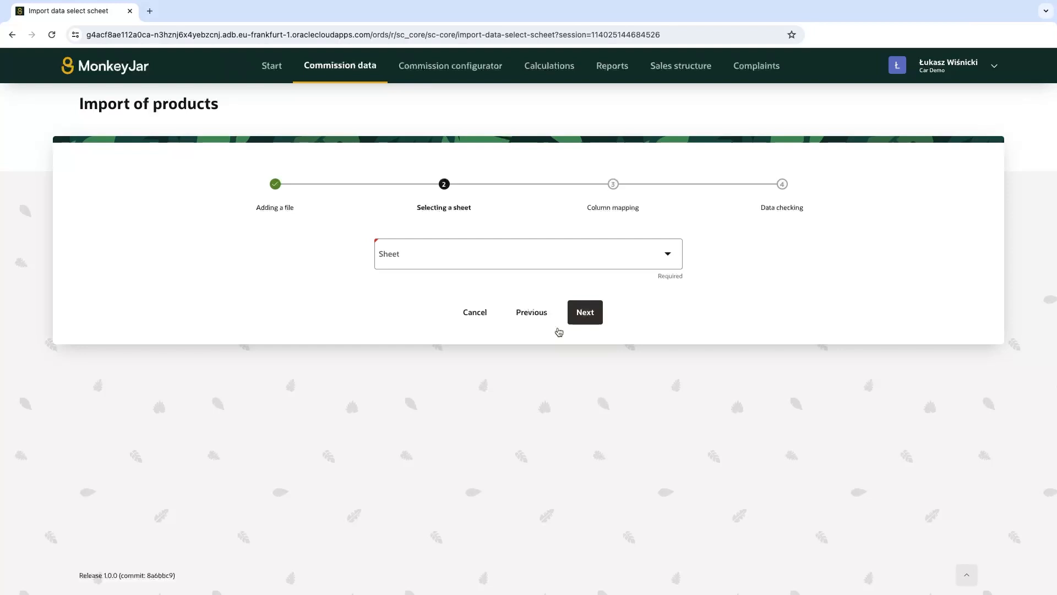
Select the products 06.2024 sheet and complete the product import through column mapping and data checking
left_click(521, 259)
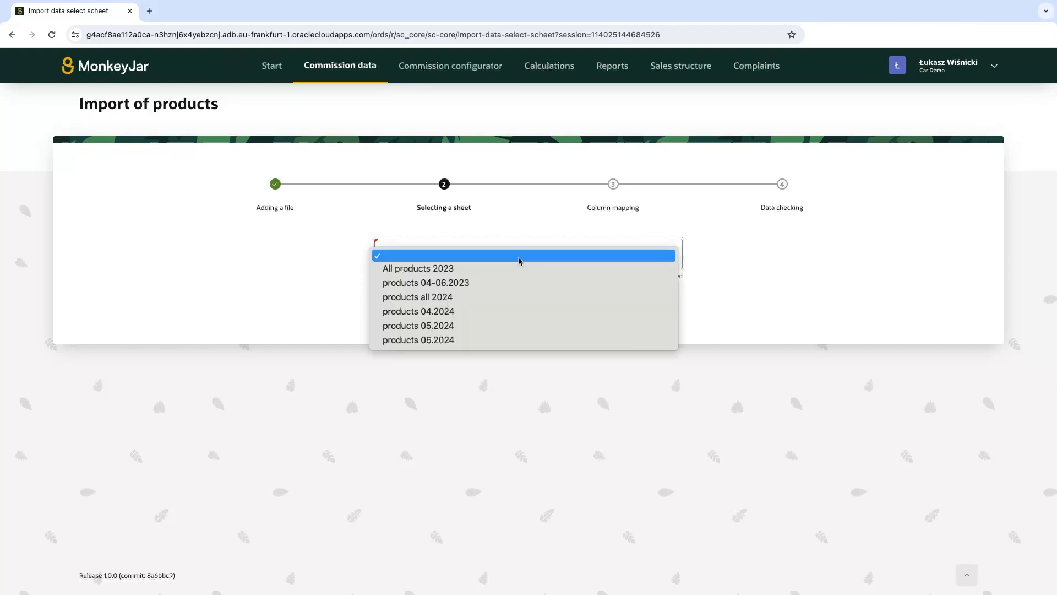
left_click(463, 340)
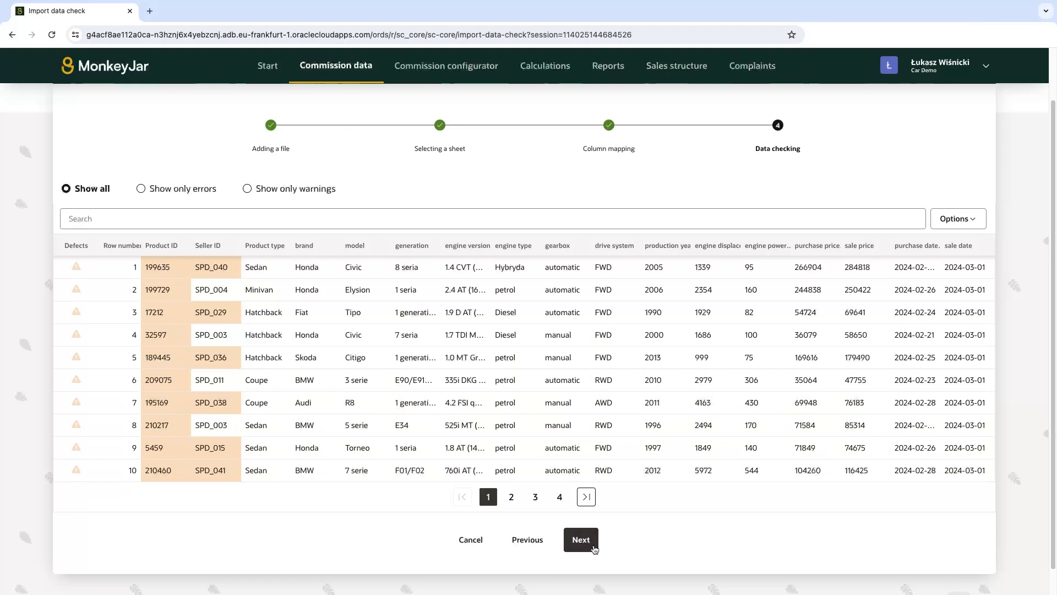
left_click(590, 547)
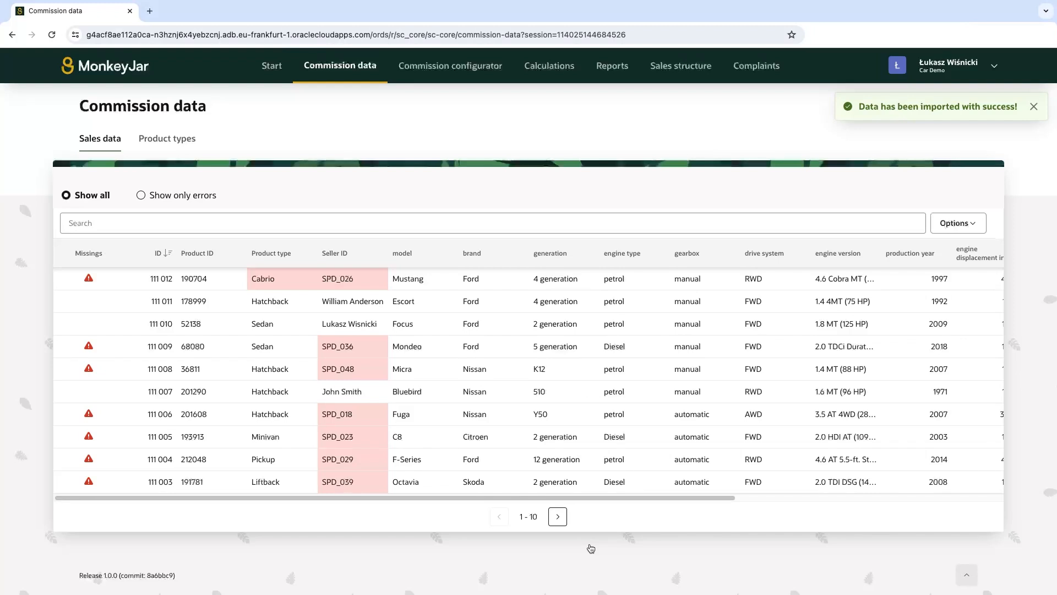
Create a commission model with "Model Based on a Car Brand" as name and description, and ACC as accounting name
left_click(465, 73)
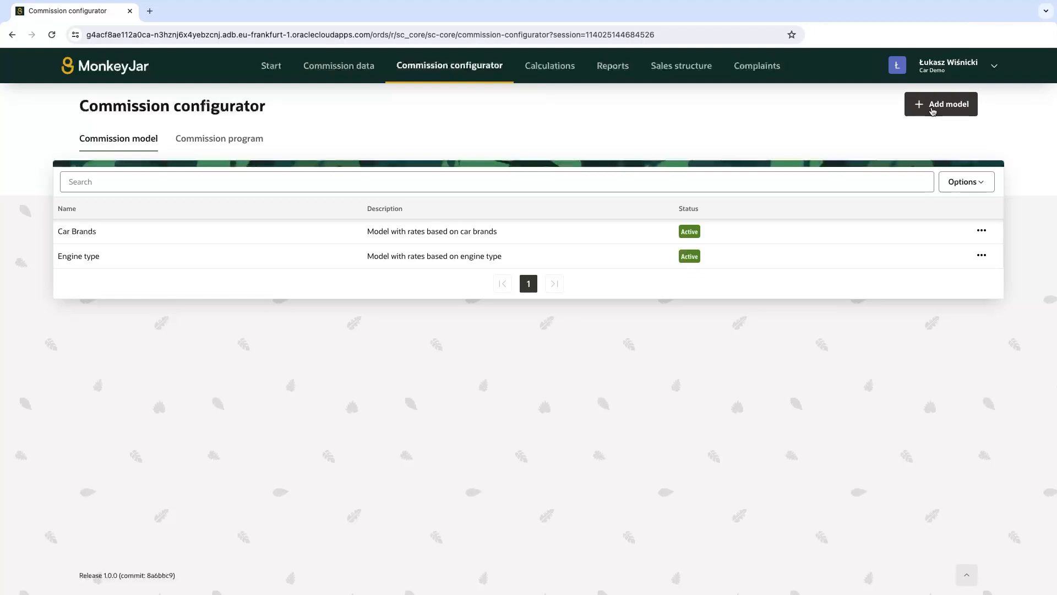
left_click(933, 110)
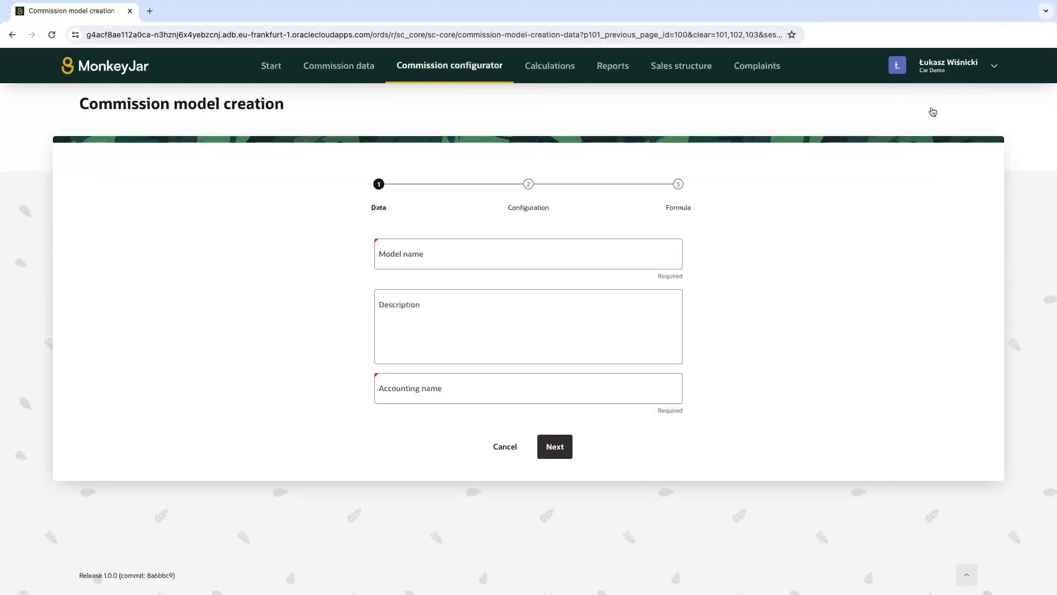
left_click(458, 249)
type("Model Based on a Car Brand")
left_click(453, 329)
type("Model Based on a Car Brand")
left_click(466, 390)
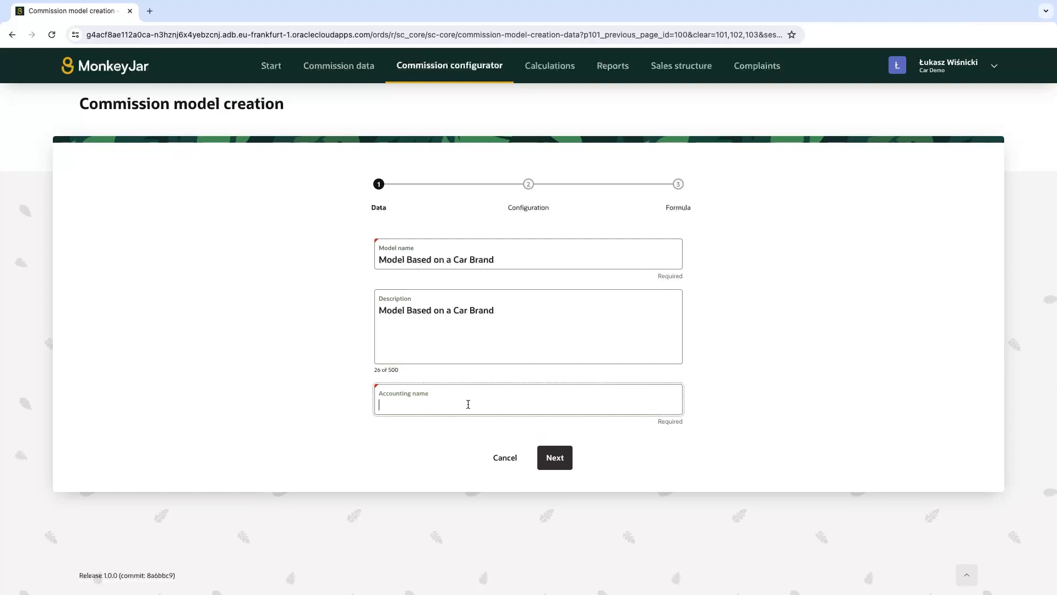
type("ACC")
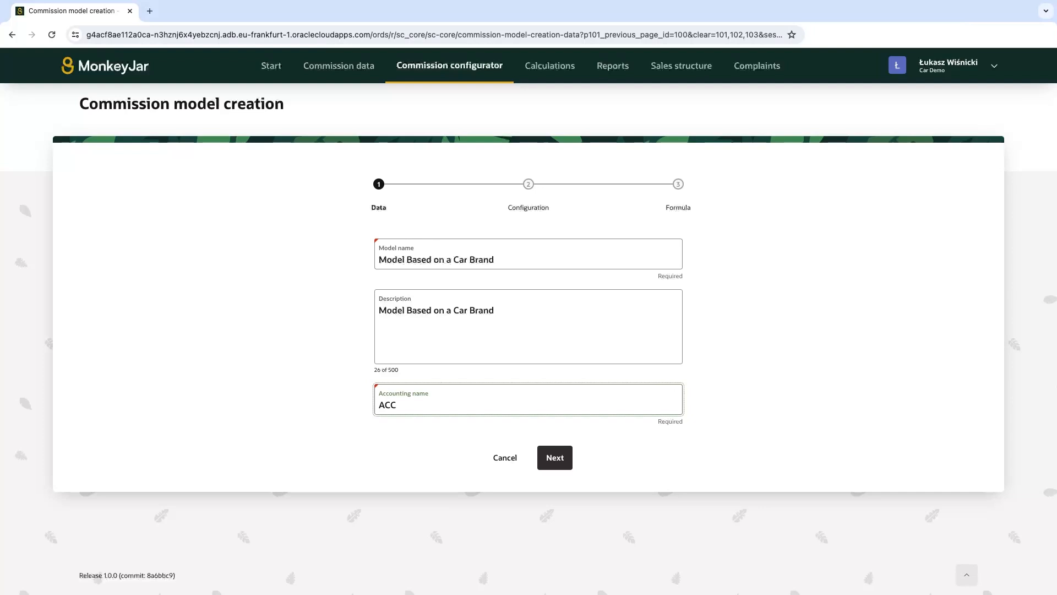
left_click(557, 460)
Include all product types in the model and enable rates with sale price and brand as rate dimensions
left_click(392, 295)
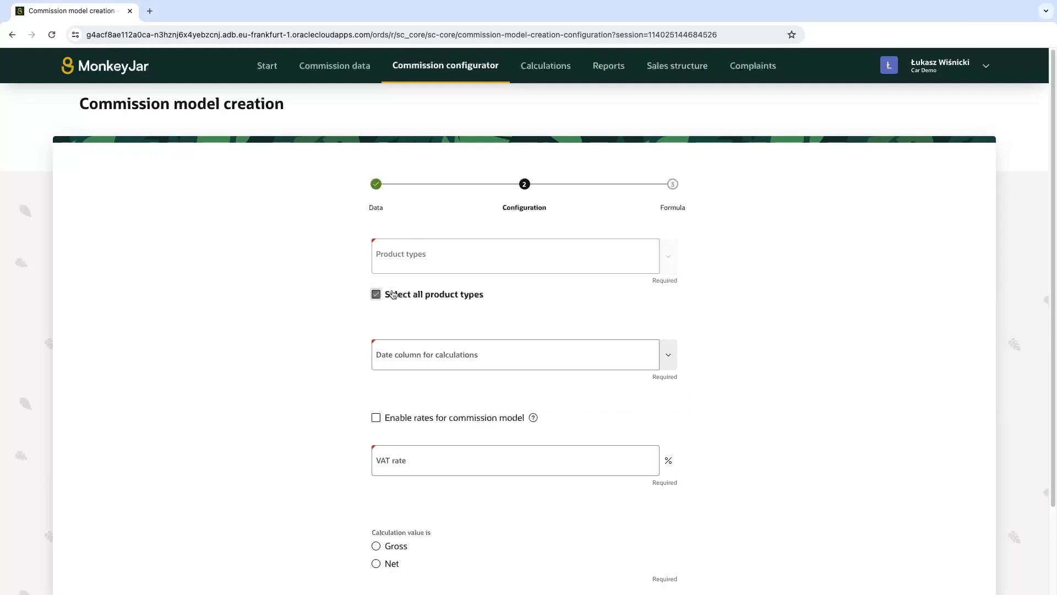
left_click(415, 418)
left_click(424, 451)
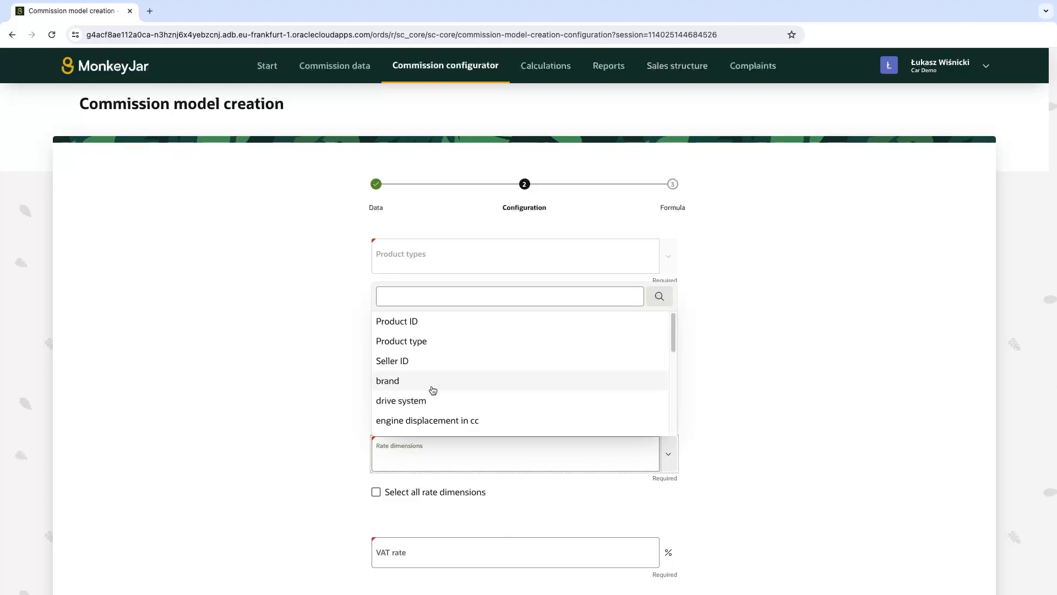
scroll(432, 405, "down", 5)
scroll(433, 390, "down", 4)
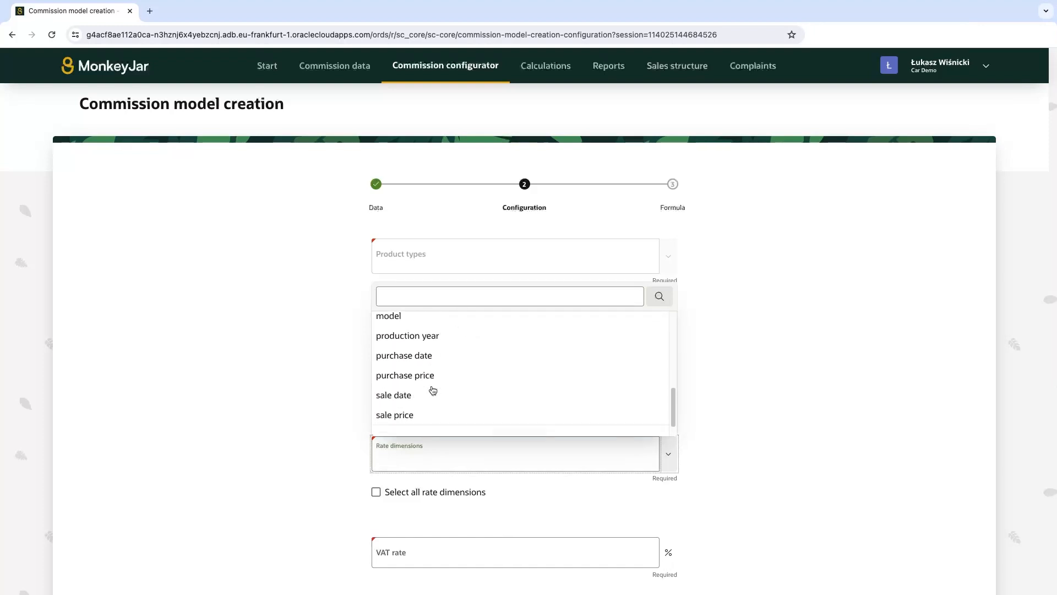
left_click(432, 406)
left_click(442, 468)
scroll(439, 371, "up", 6)
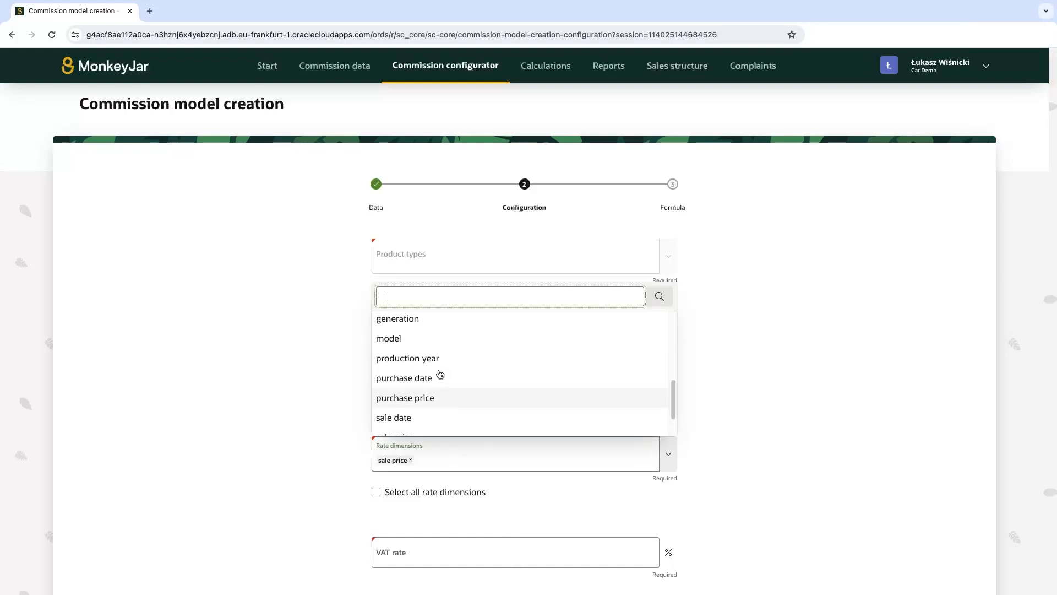
scroll(440, 375, "up", 3)
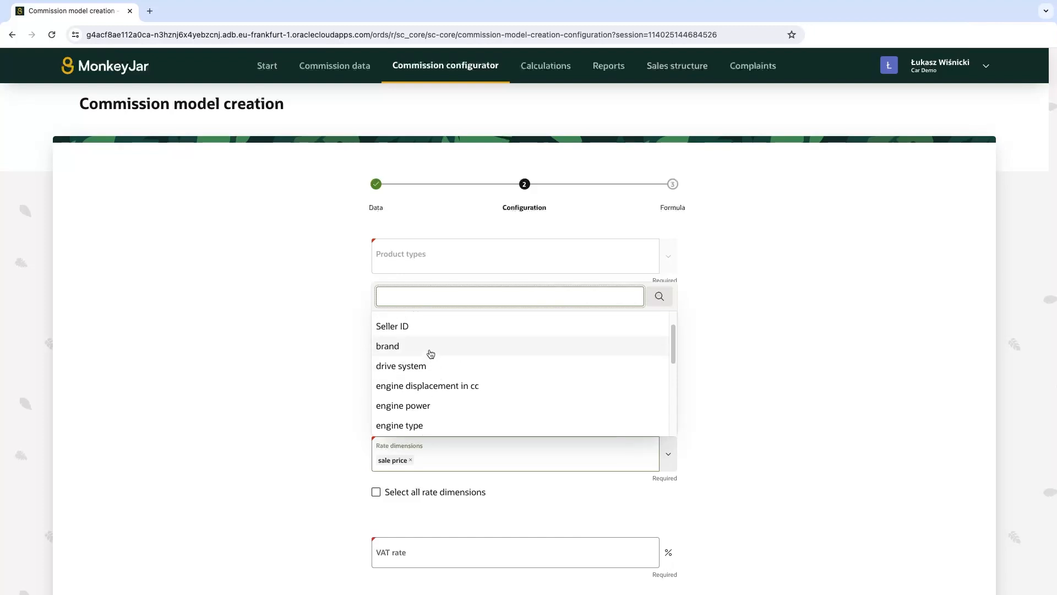
left_click(430, 353)
Set the model's calculation date column to sale date, the VAT rate to 23% and the calculation value to Net
left_click(430, 353)
left_click(424, 432)
scroll(315, 408, "down", 5)
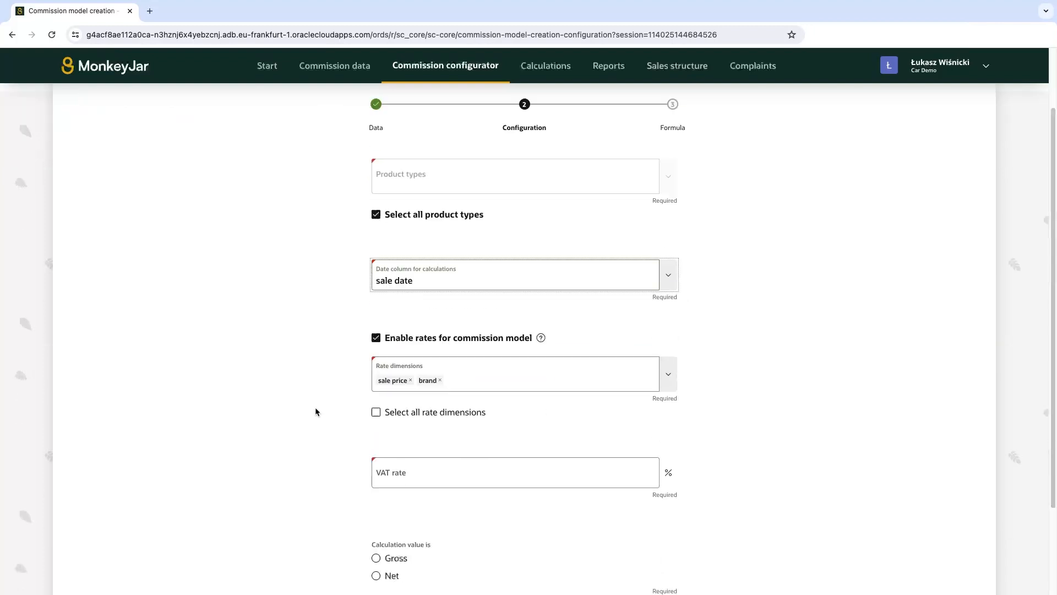
left_click(403, 353)
type("23")
left_click(388, 462)
left_click(580, 512)
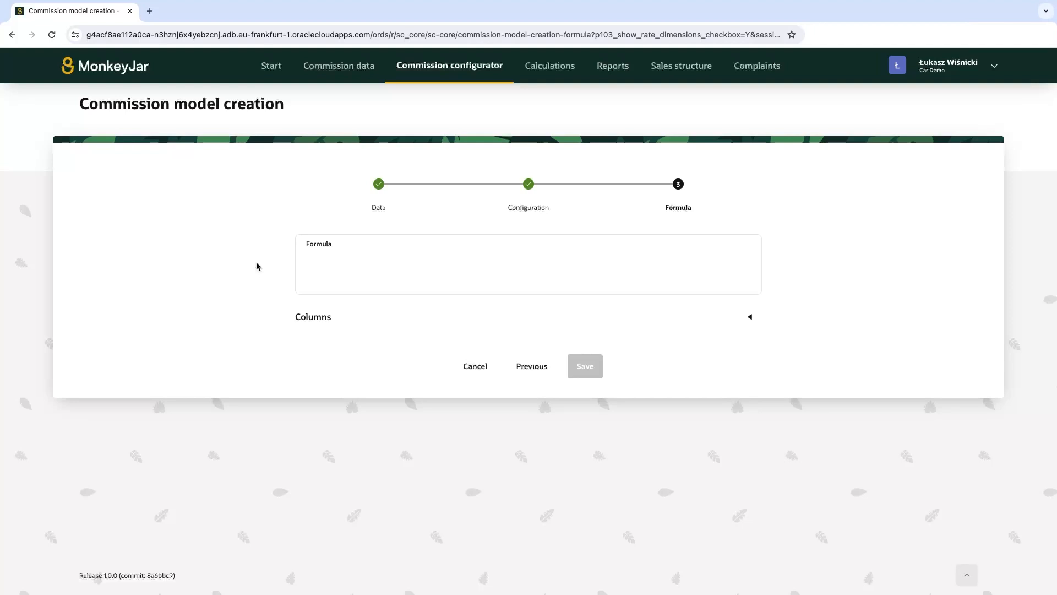
Enter the commission formula sale price*Rate+100 and save the model
type("sa")
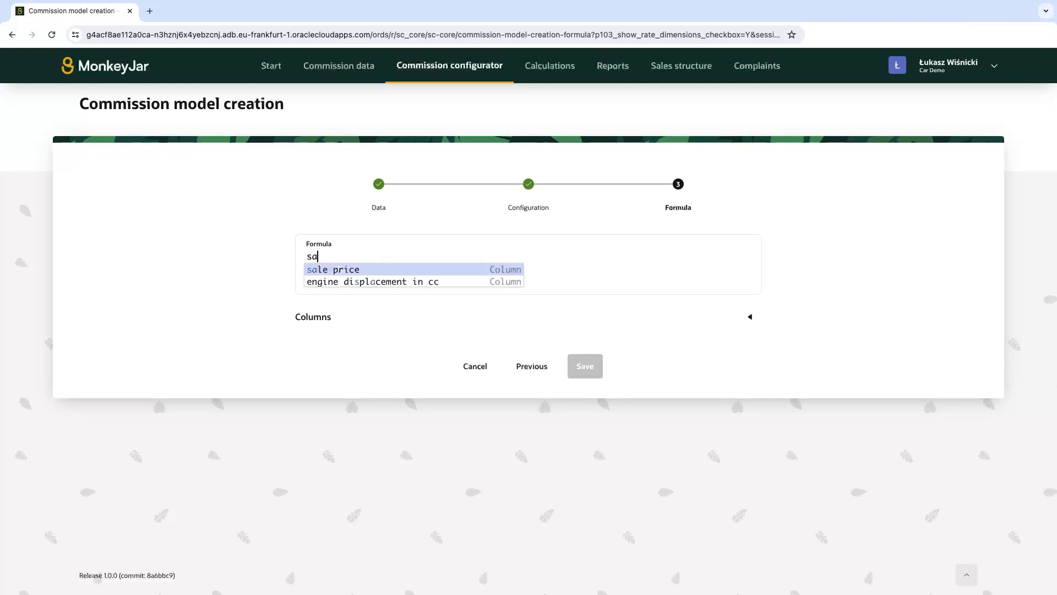
key("Return")
type("*Ra")
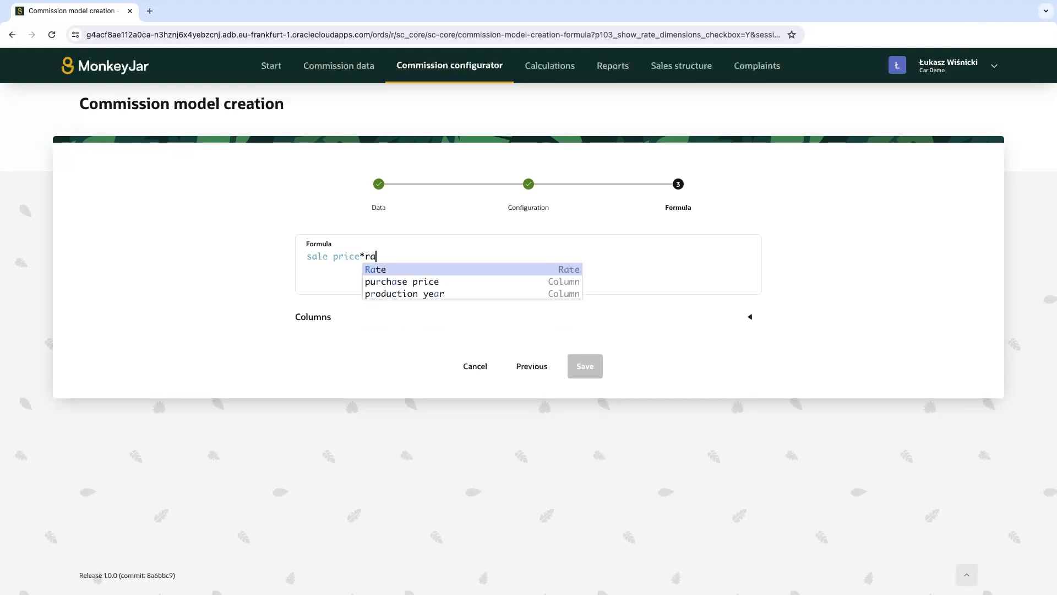
key("Return")
type("+100")
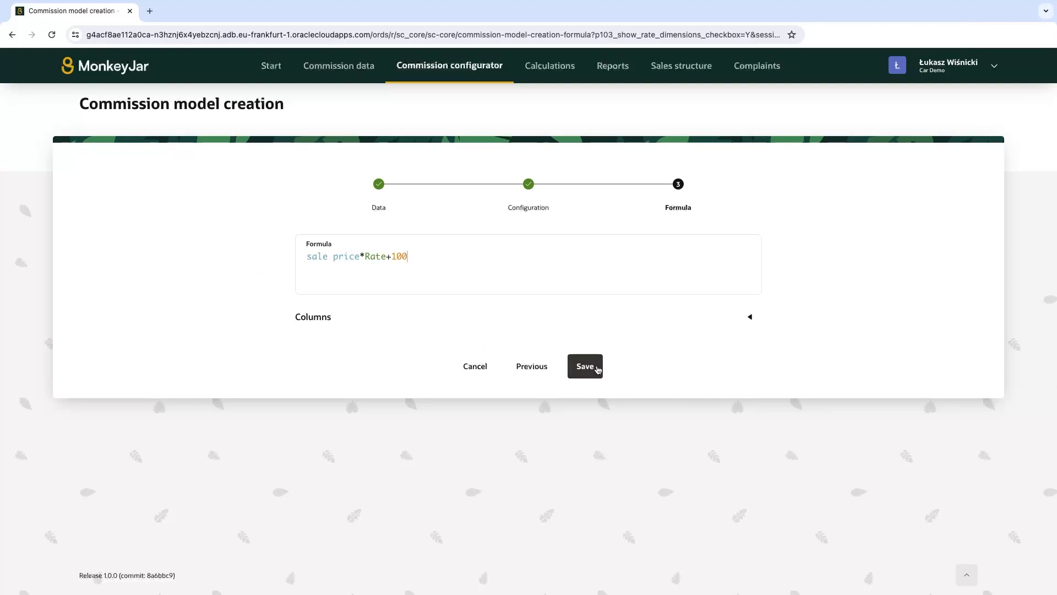
left_click(597, 368)
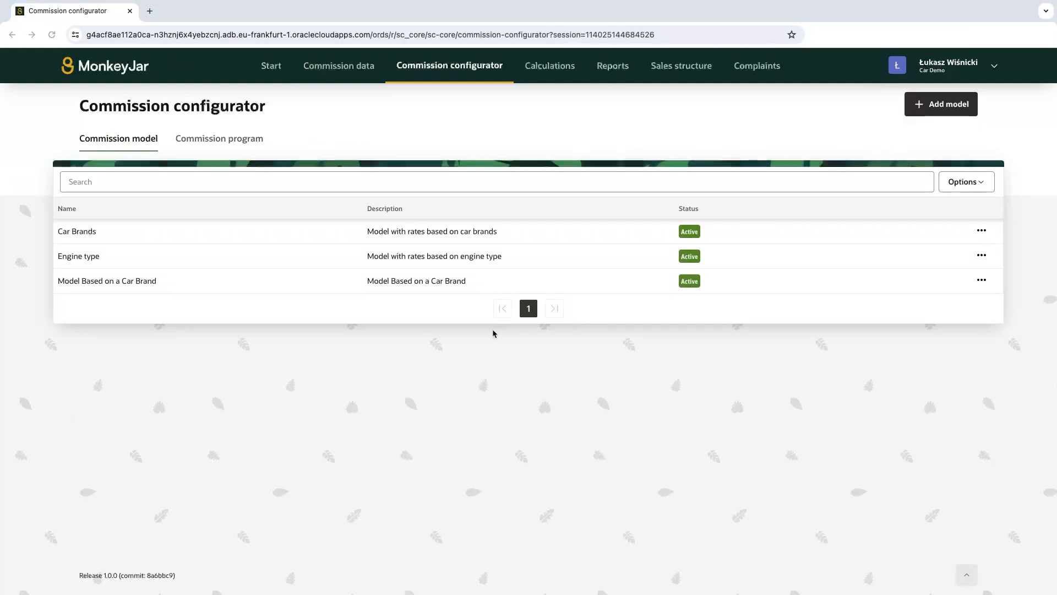
Start a new commission program named "Luxury BMW Cars Plan"
left_click(220, 141)
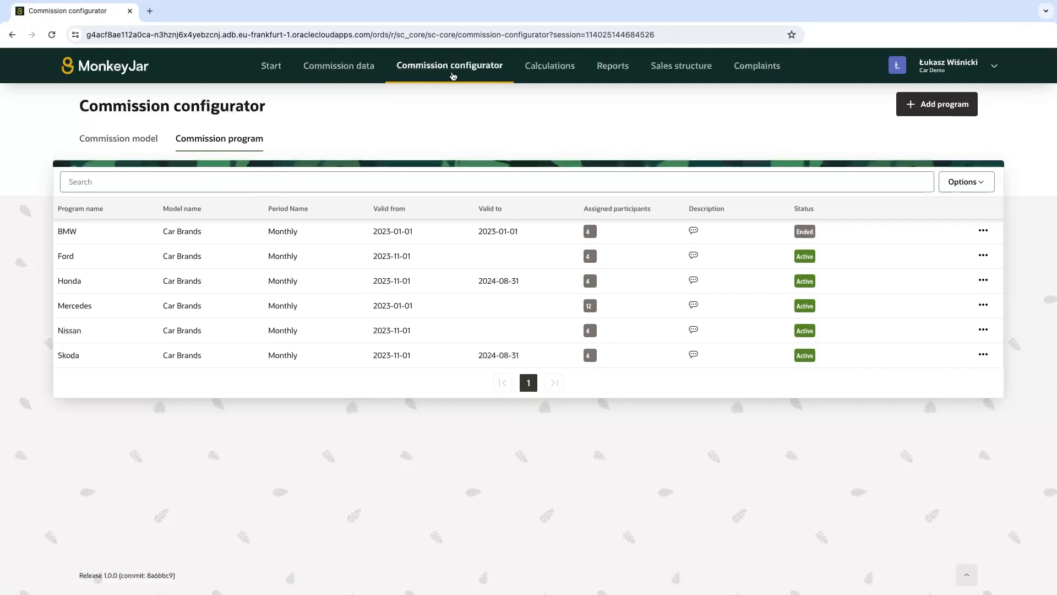
left_click(937, 108)
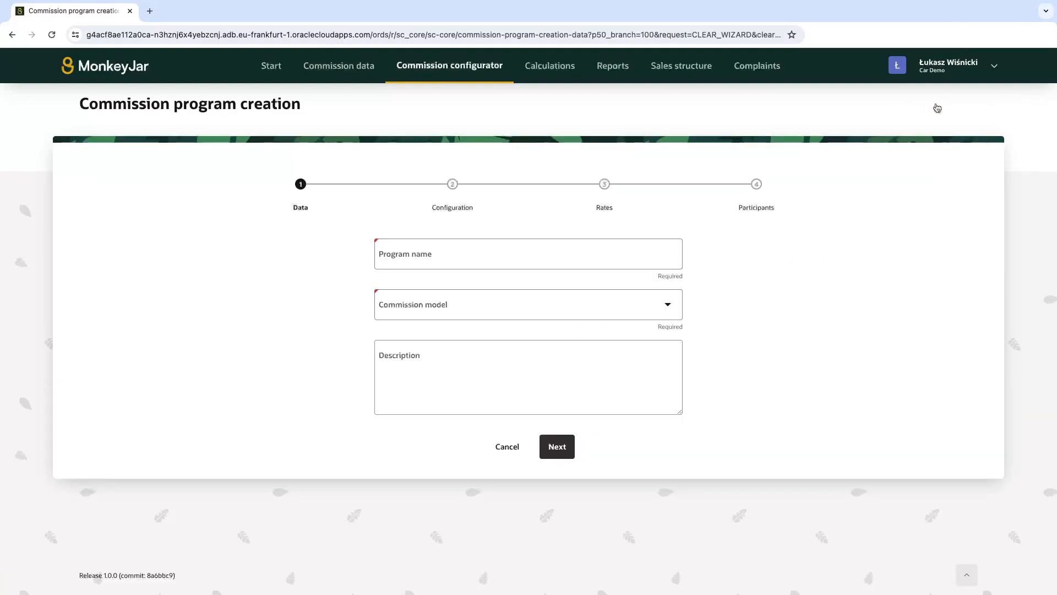
left_click(489, 255)
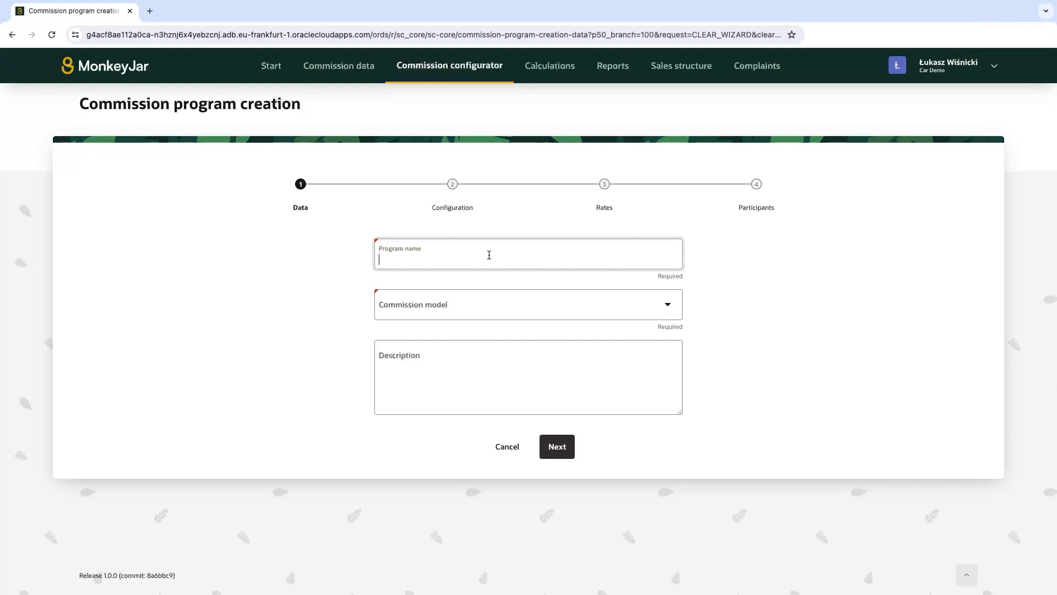
key("super+Tab")
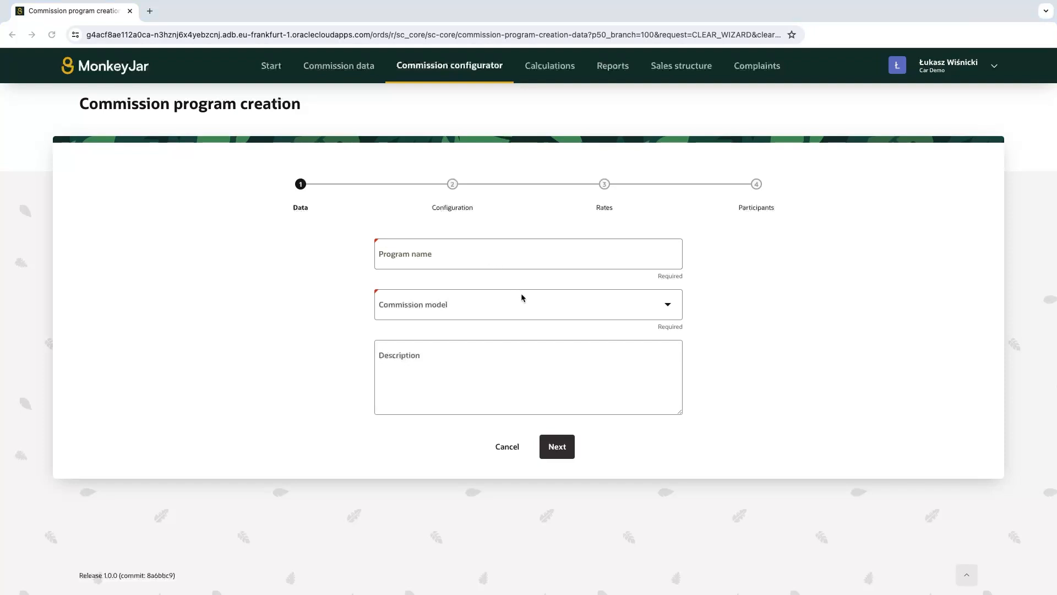
left_click(482, 260)
type("Luxury BMW Cars Plan")
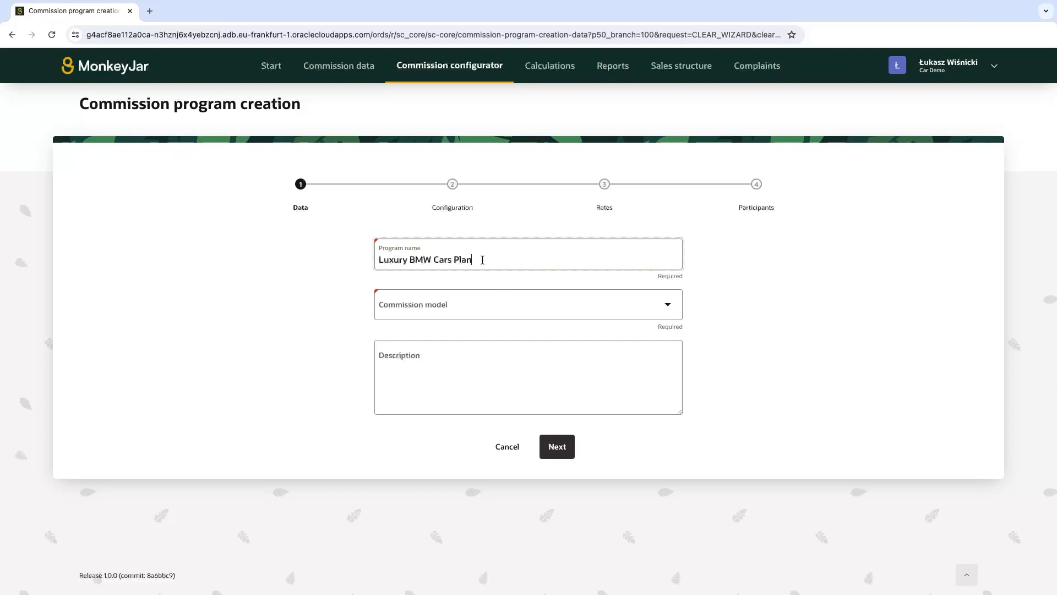
Assign "Model Based on a Car Brand" and add the description "Commission plan for selling BMW cars that cost more than 100.000 euros"
left_click(474, 308)
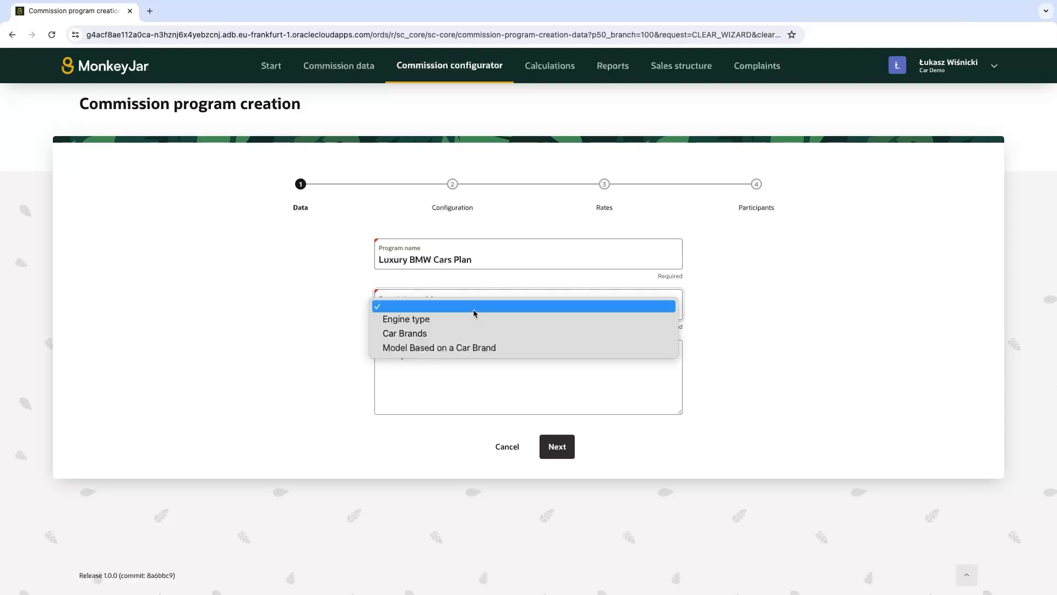
left_click(481, 350)
left_click(482, 359)
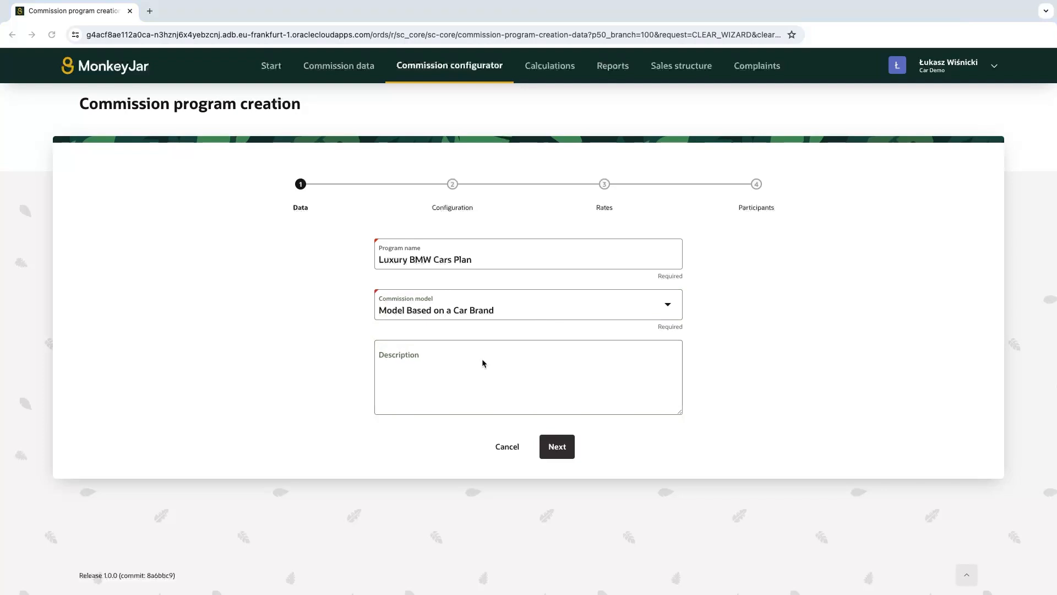
type("Commission plan for selling BMW cars that cost more than 100.000 euros")
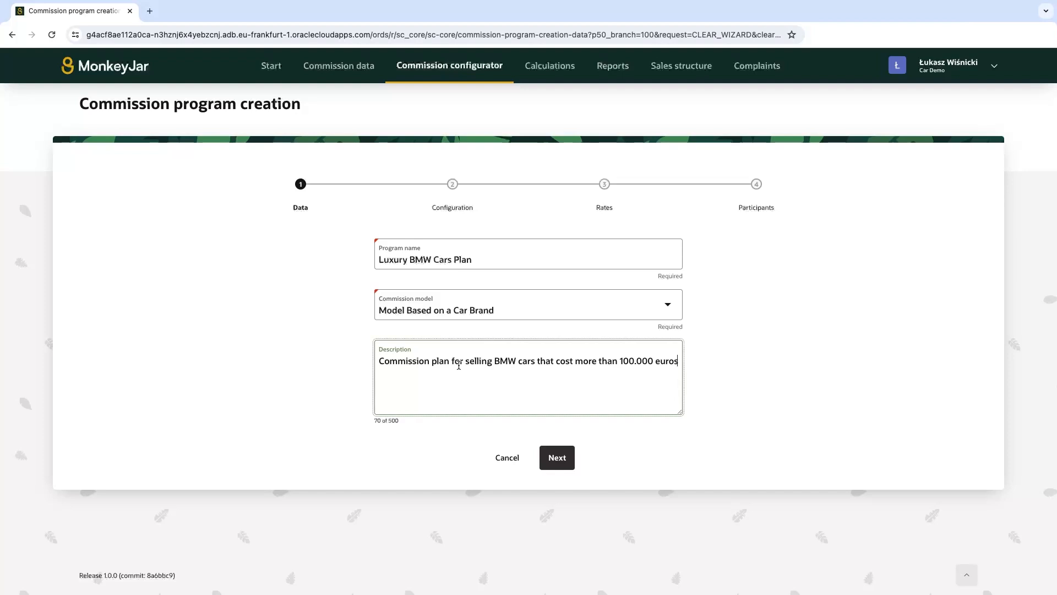
left_click(560, 458)
Set the program's billing cycle to Monthly and its start date to 2024-01-01, leaving the end date empty
left_click(406, 252)
left_click(422, 297)
left_click(424, 302)
left_click(390, 336)
left_click(389, 336)
left_click(389, 336)
left_click(389, 336)
left_click(390, 336)
left_click(389, 336)
left_click(412, 380)
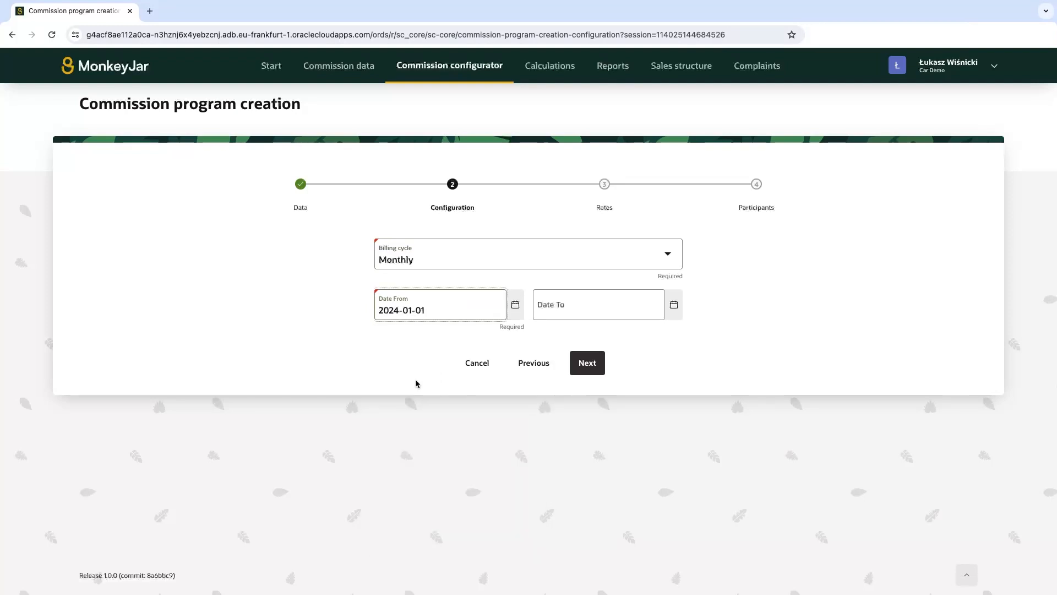
left_click(586, 361)
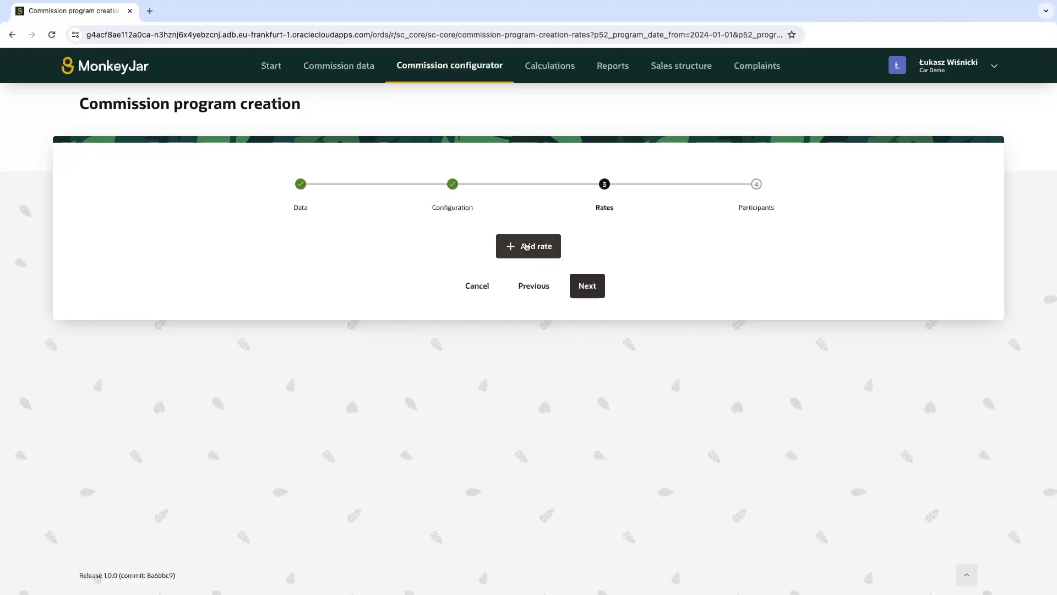
Begin adding a program rate named "BMW > 100.000" with a value of 3 percent
left_click(529, 252)
left_click(528, 249)
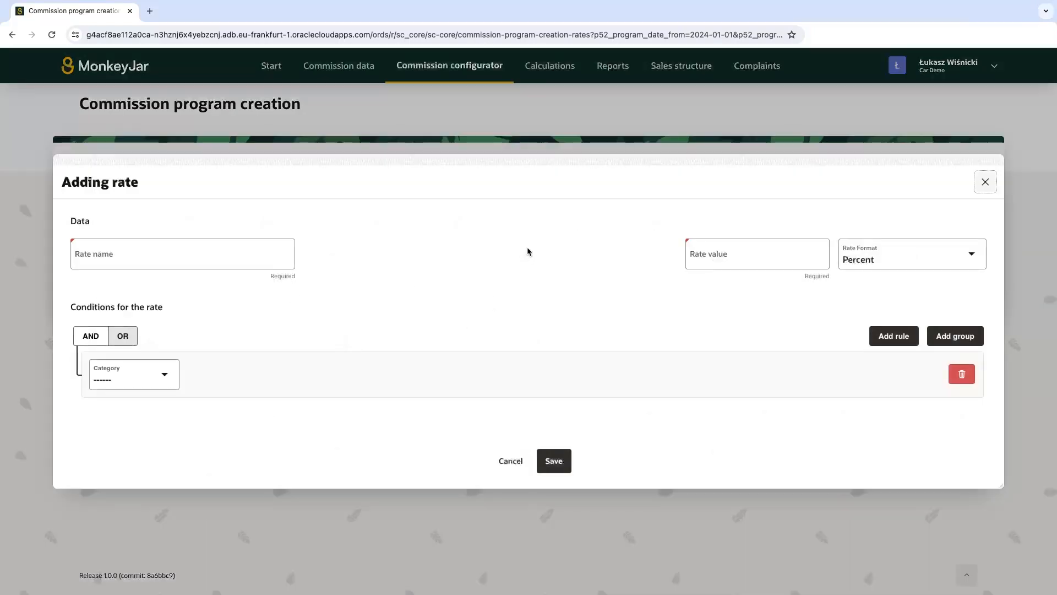
left_click(195, 259)
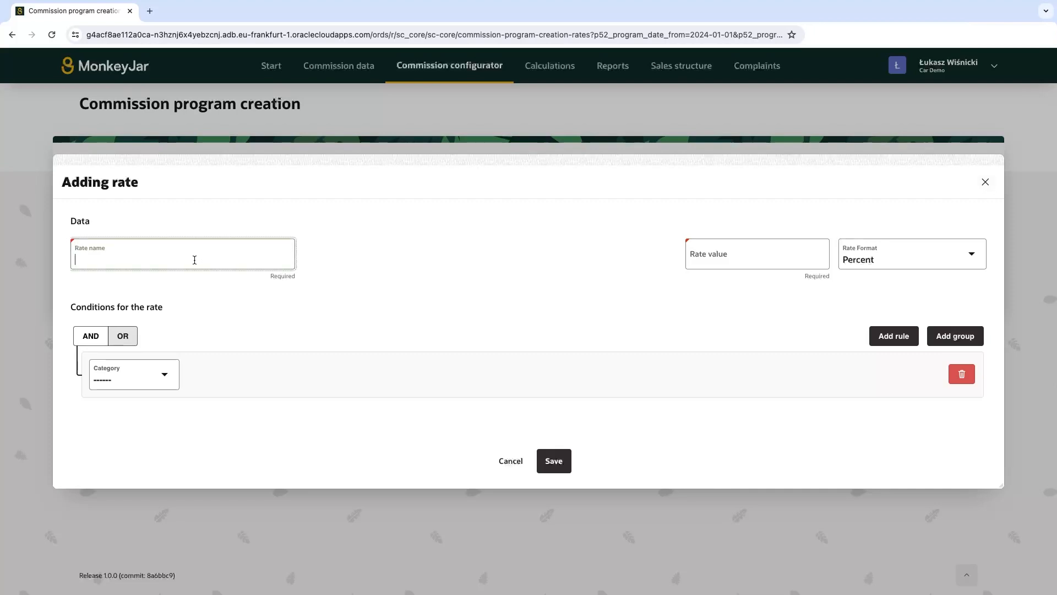
type("BMW > 100.000")
left_click(765, 253)
type("3")
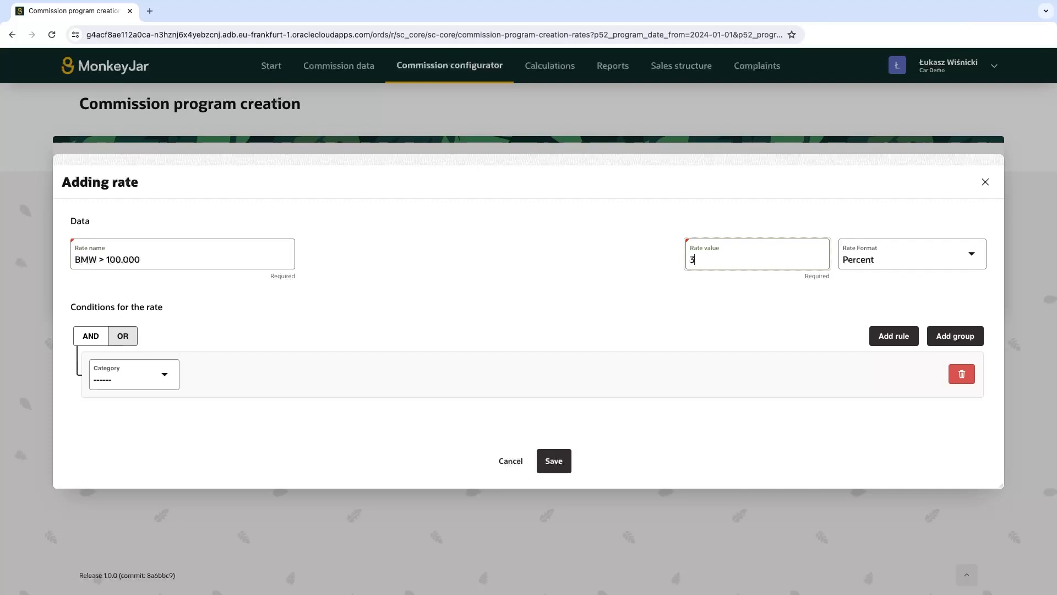
Add a condition to the rate that limits the brand category to BMW
left_click(725, 321)
left_click(152, 379)
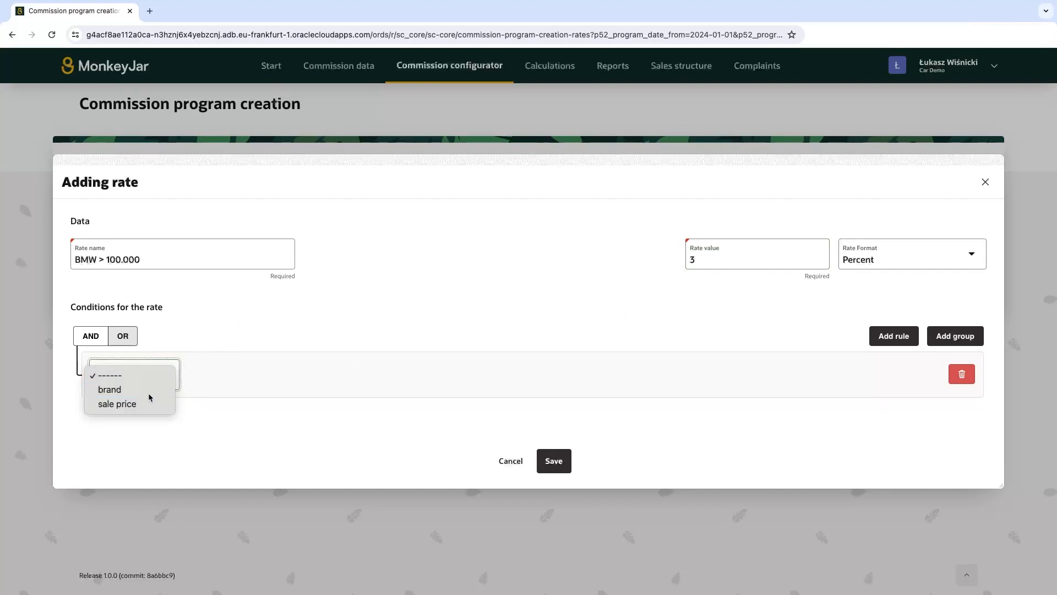
left_click(149, 393)
left_click(373, 369)
type("BMW")
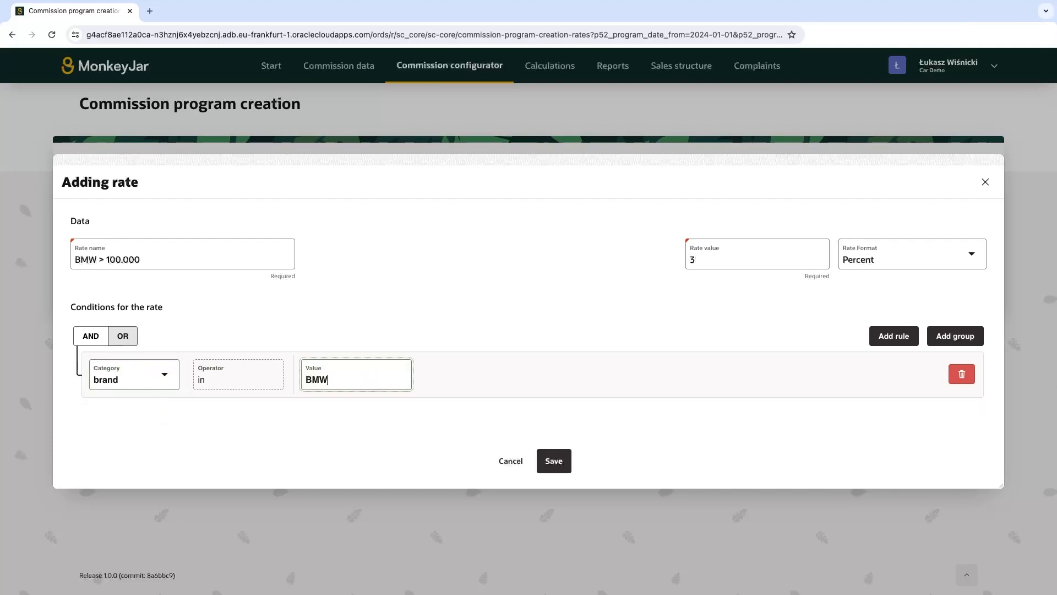
Add a second rule requiring a sale price greater or equal to 100000 and save the rate
left_click(893, 336)
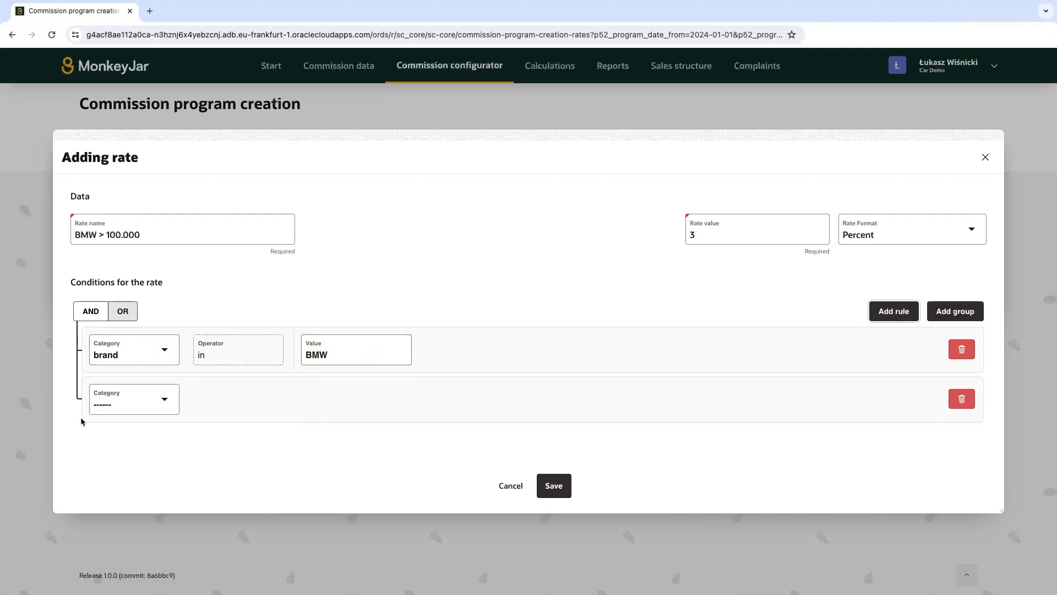
left_click(110, 405)
left_click(122, 433)
left_click(240, 402)
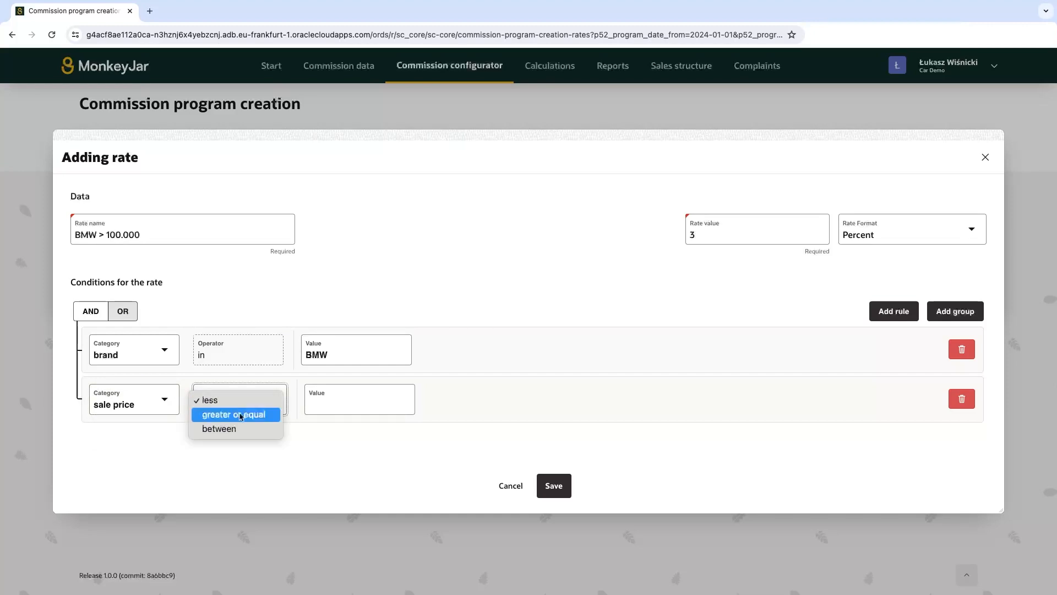
left_click(242, 414)
left_click(340, 410)
type("100000")
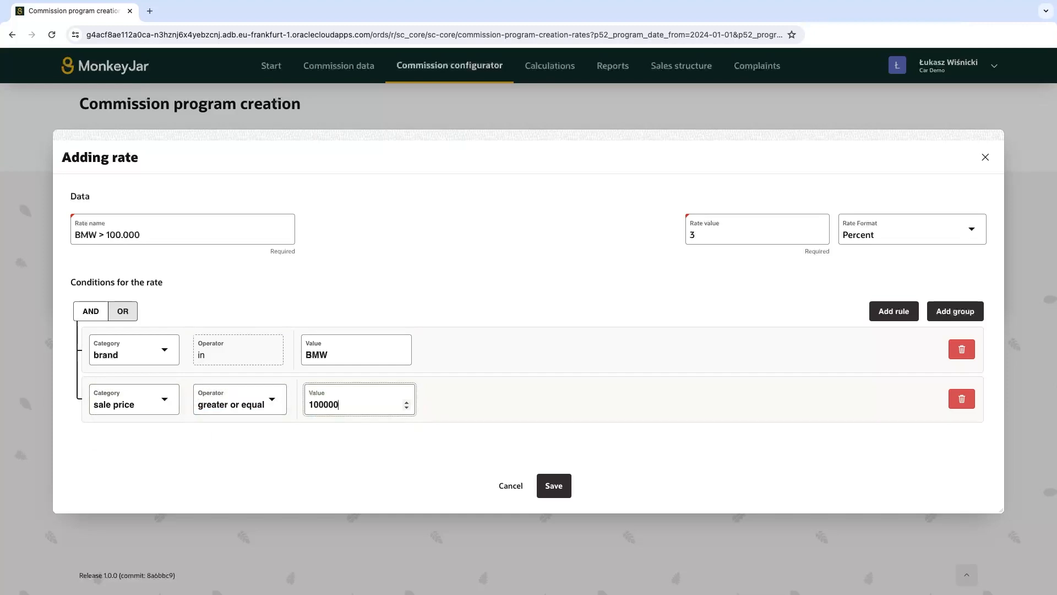
left_click(554, 484)
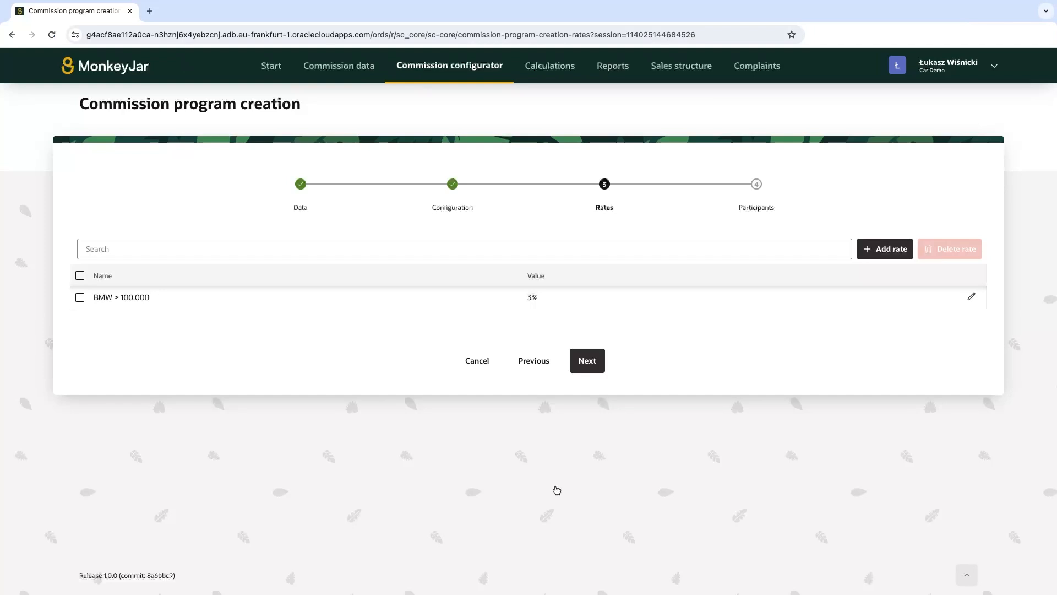
Save the program with all participants on the first page of the list added, and activate Luxury BMW Cars Plan
left_click(588, 361)
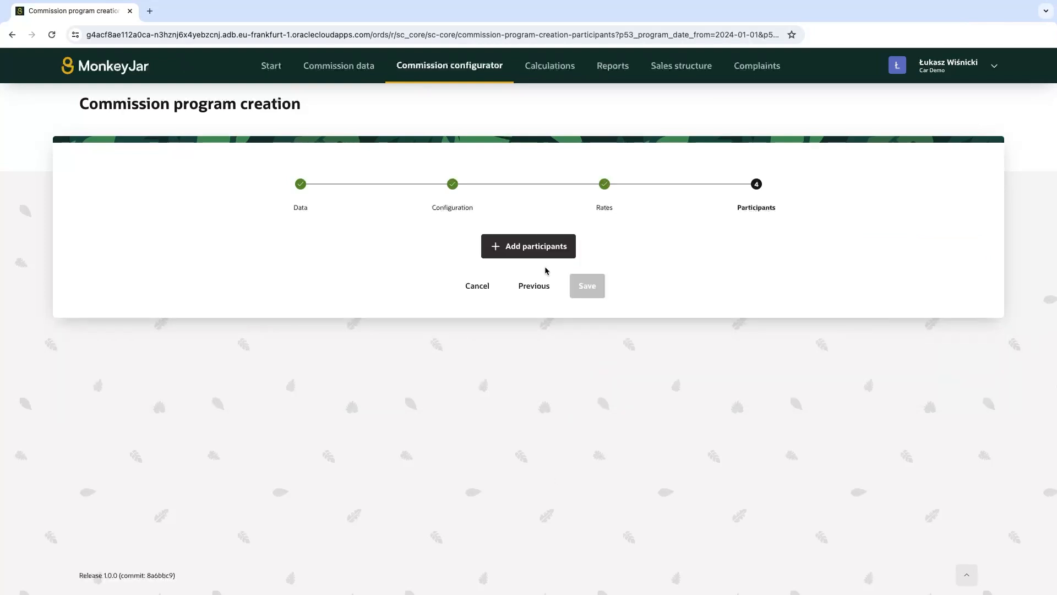
left_click(538, 246)
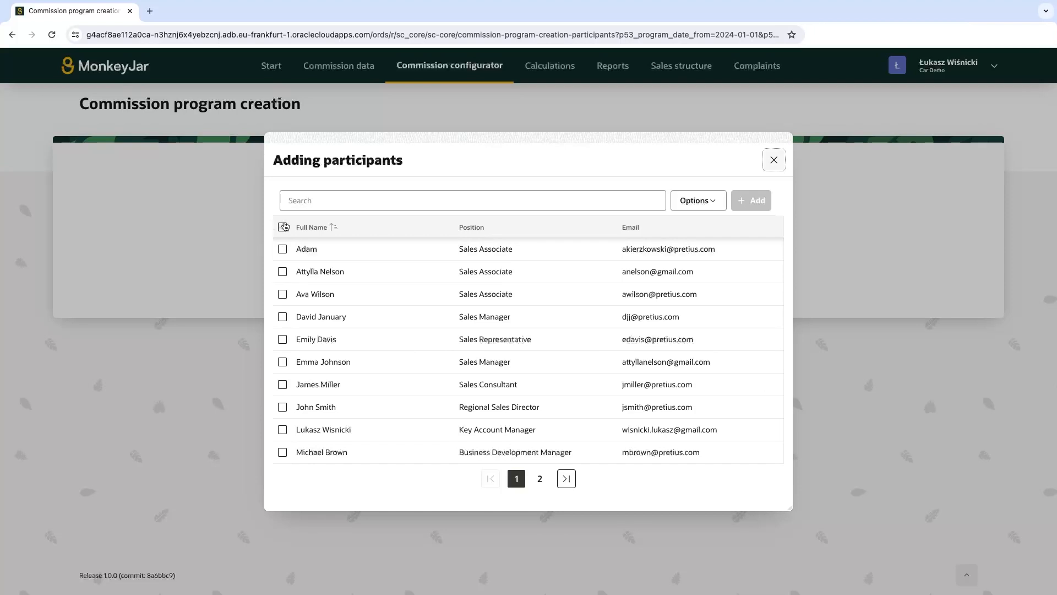
left_click(283, 227)
left_click(763, 207)
left_click(583, 589)
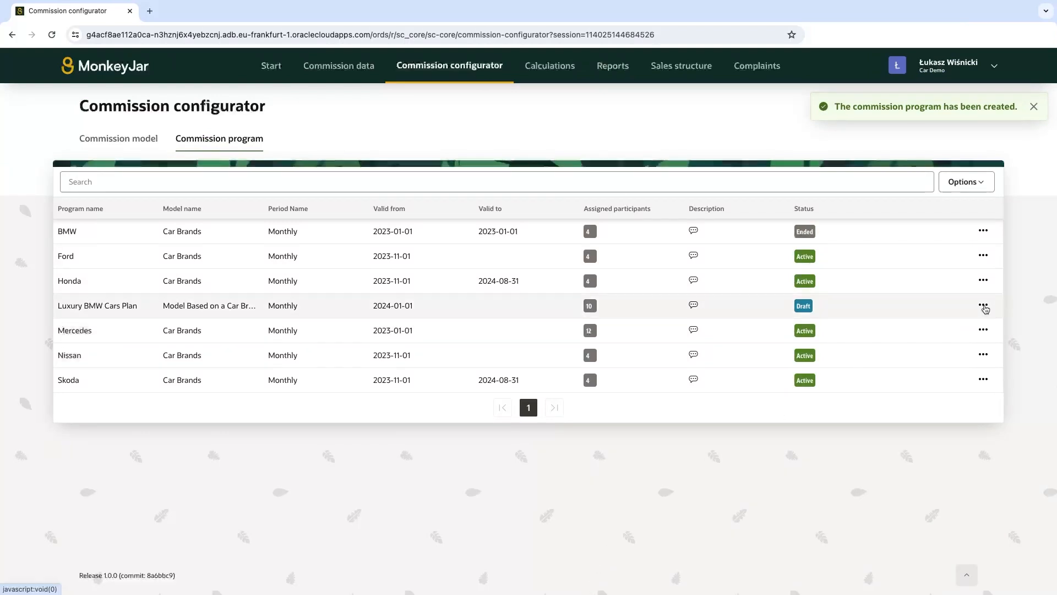
left_click(984, 307)
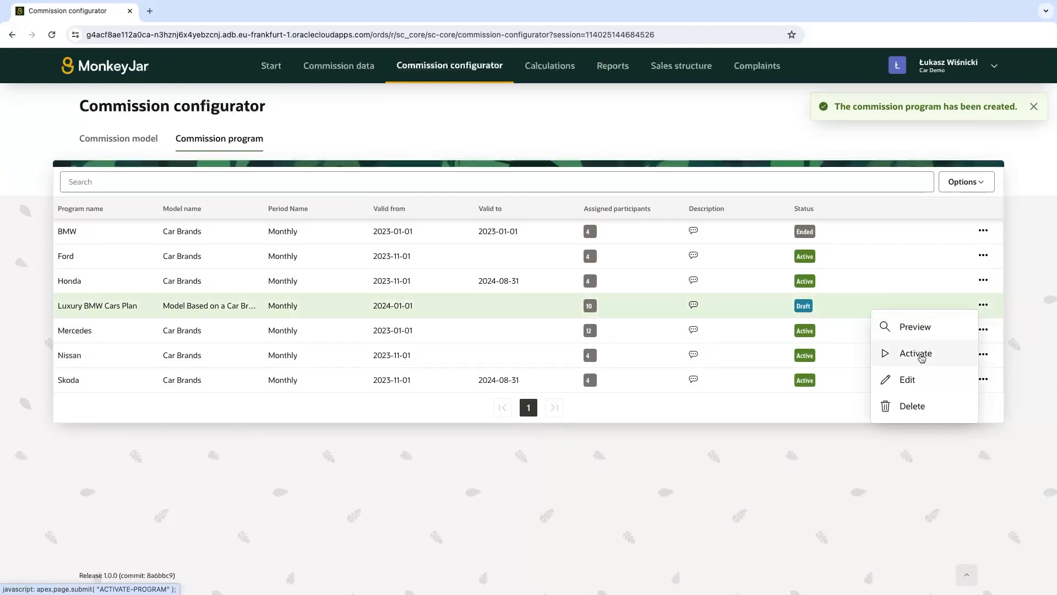
left_click(918, 353)
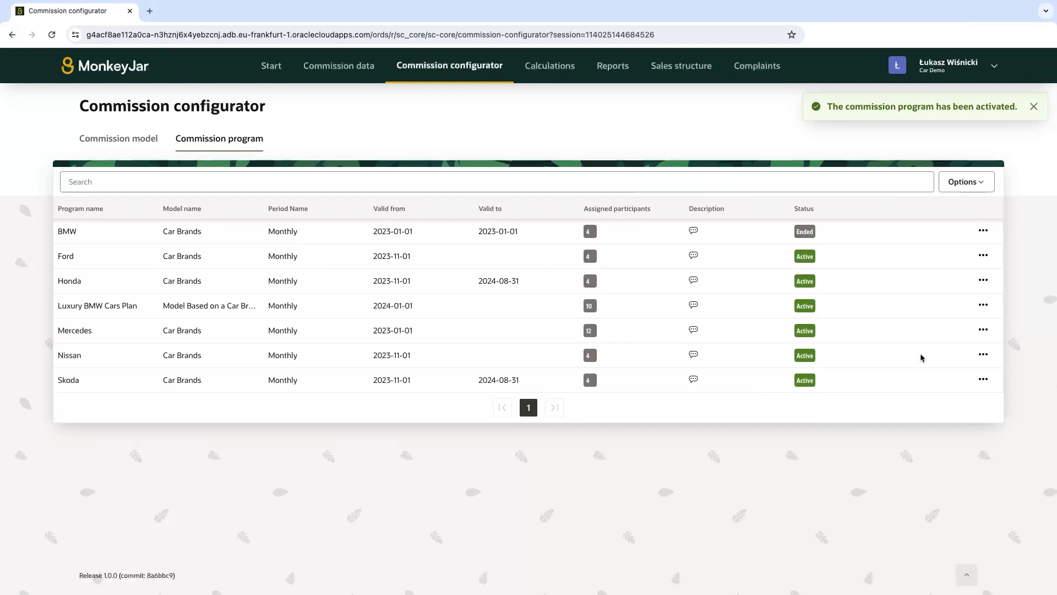
Start a new calculation for the previous month, June, named "BMW > 100000"
left_click(550, 66)
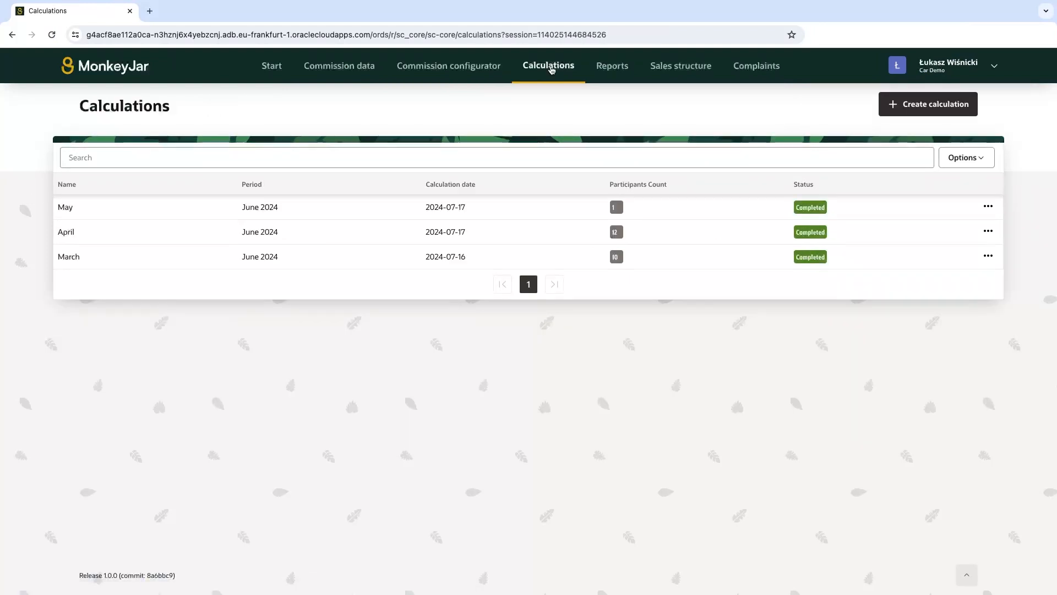
left_click(938, 106)
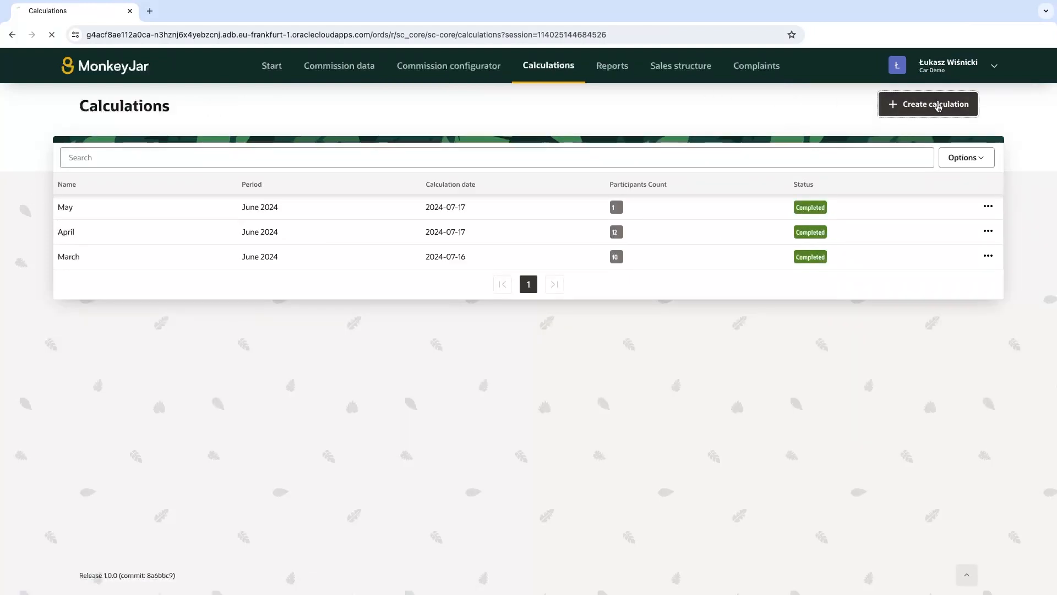
left_click(437, 267)
left_click(448, 344)
type("BMW > 100000")
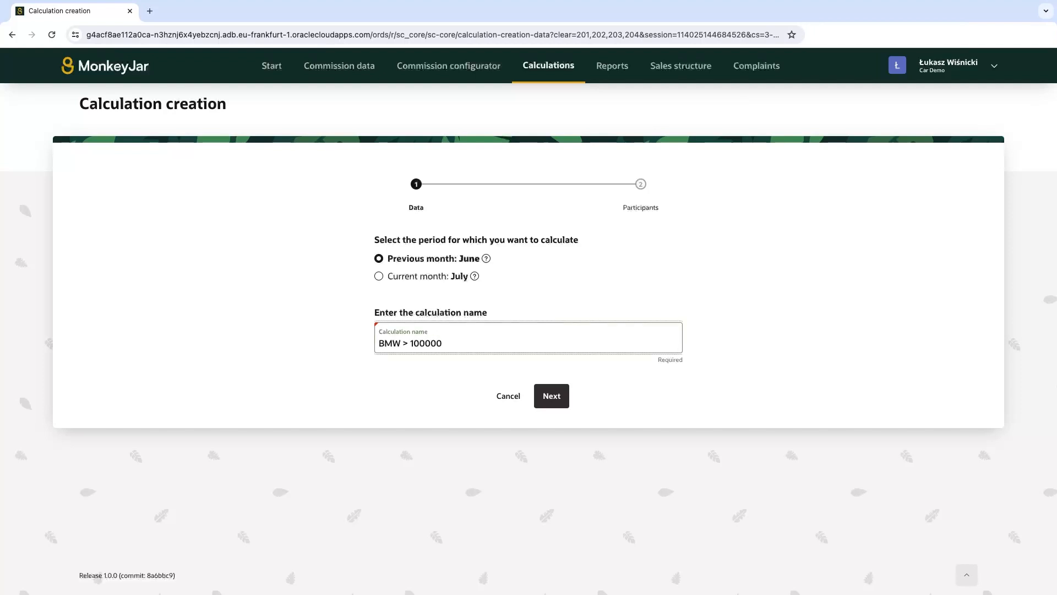
Add participants per program to the calculation, and create and run it
left_click(552, 397)
left_click(630, 367)
left_click(632, 420)
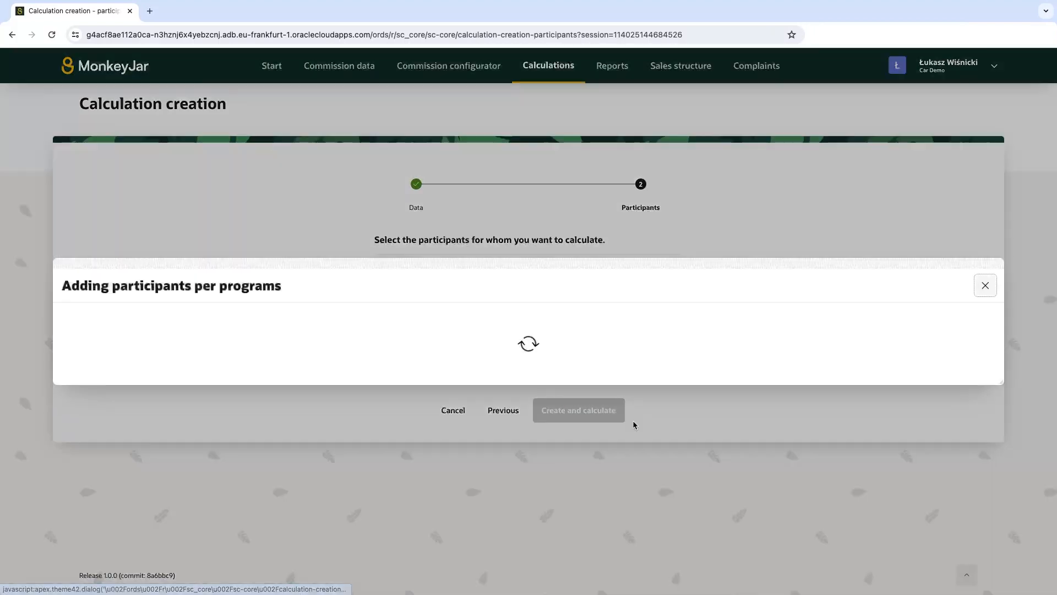
left_click(71, 425)
left_click(967, 226)
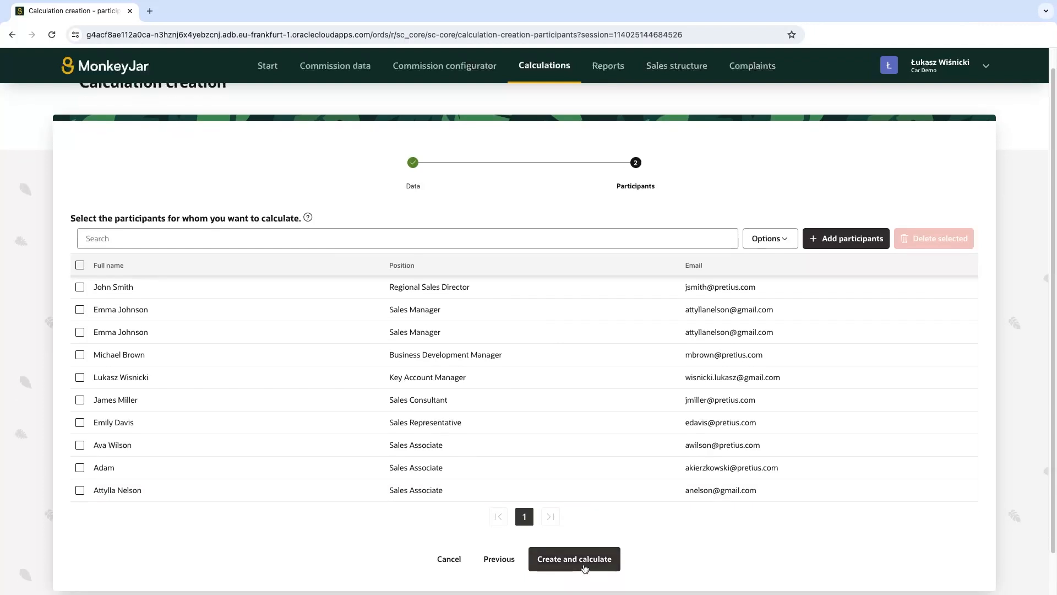
left_click(585, 559)
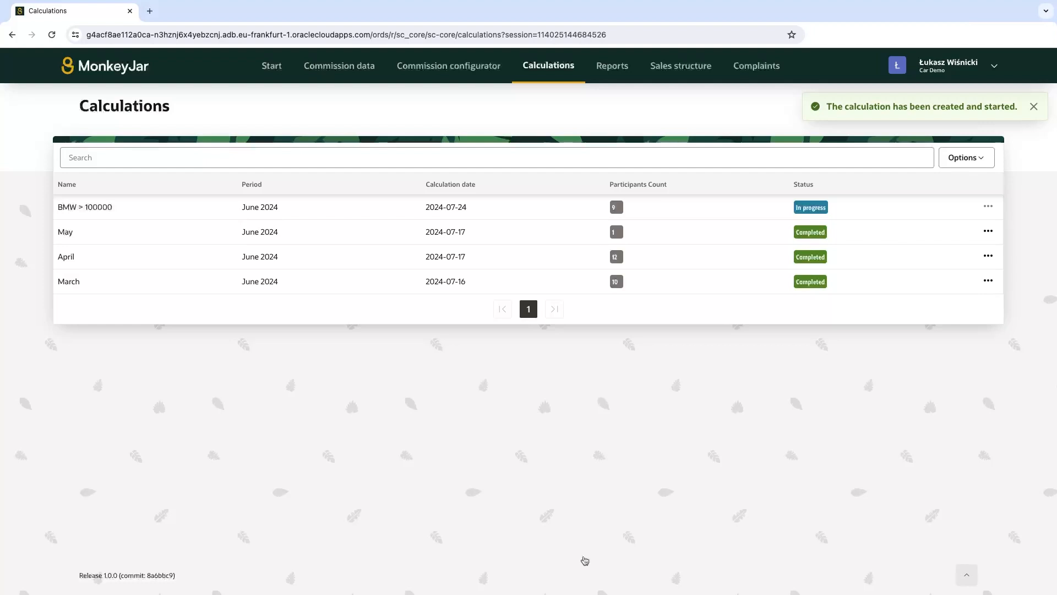
View the report per person for the "BMW > 100000" calculation
left_click(989, 207)
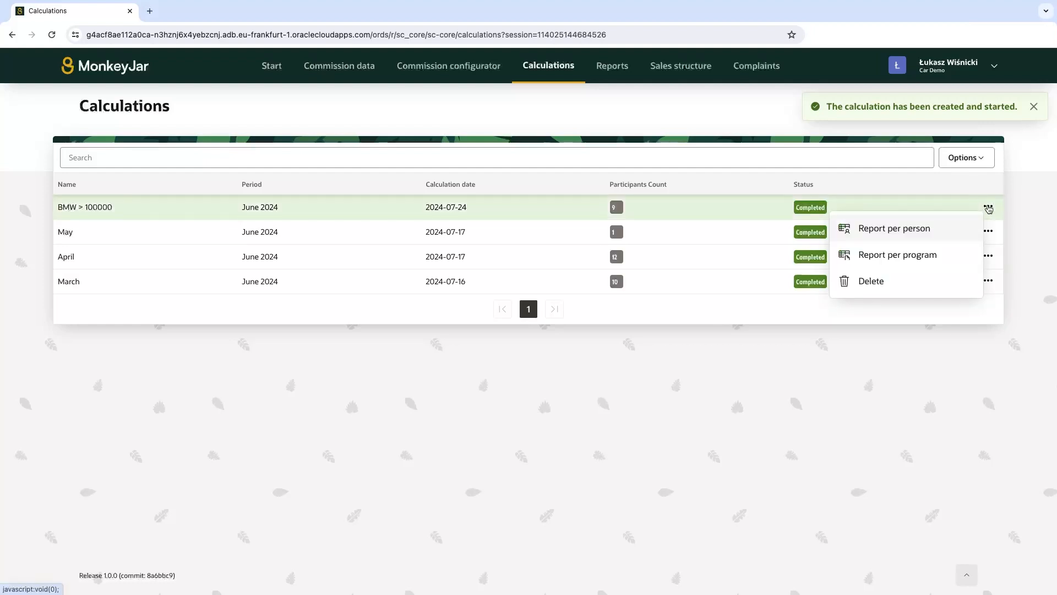
left_click(928, 234)
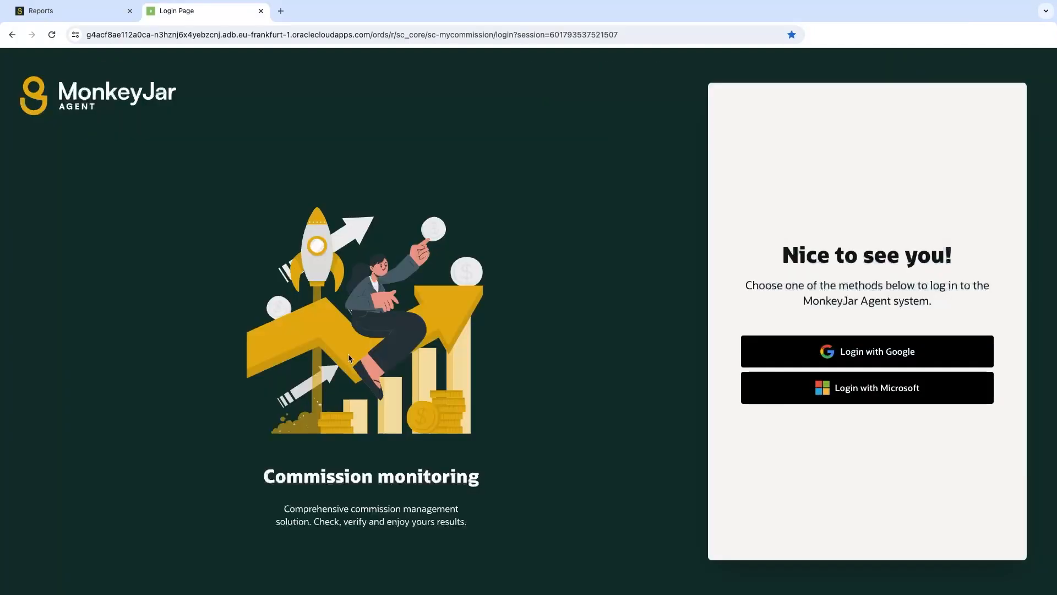
Log in to MonkeyJar Agent with Google and view the agent's calculations by accrual period
left_click(864, 356)
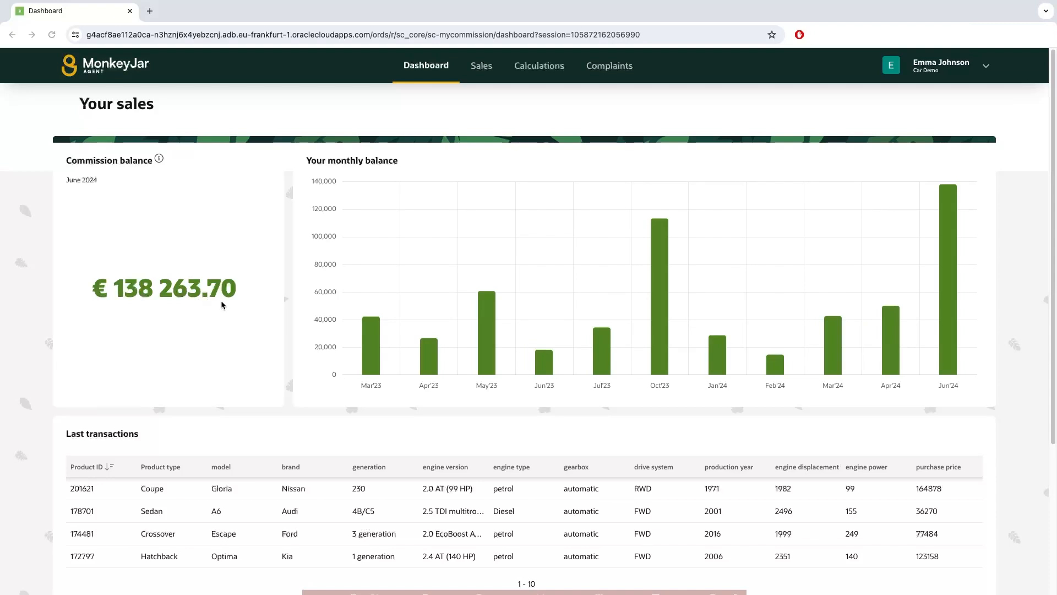
left_click(321, 414)
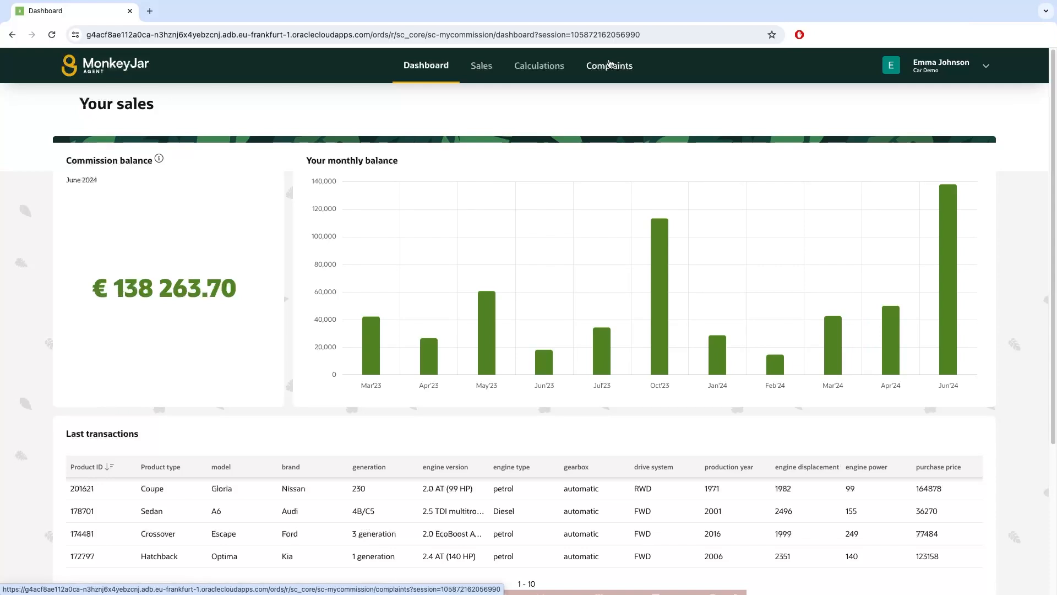
left_click(549, 75)
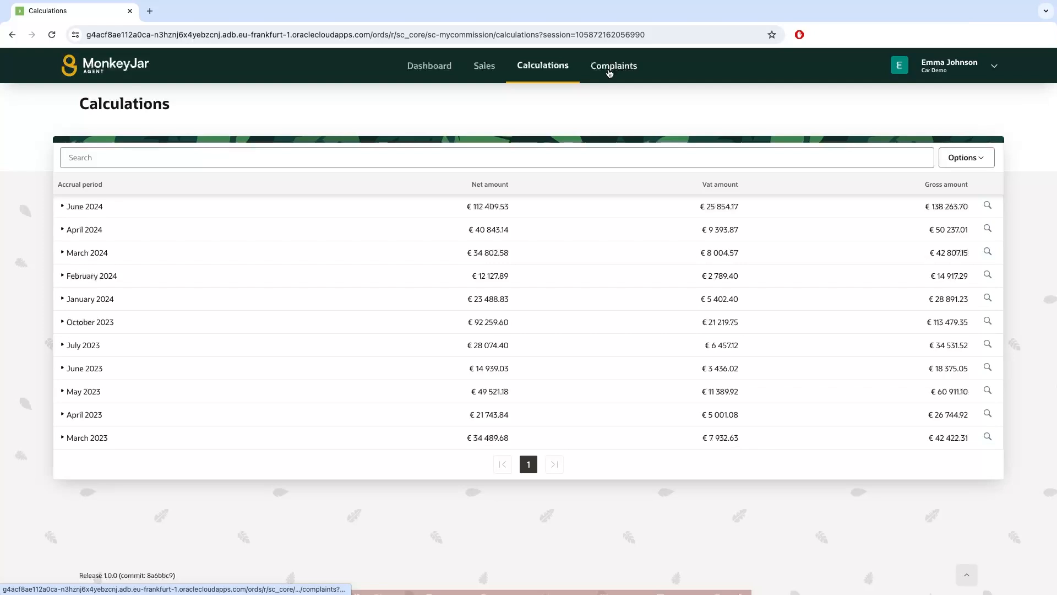
File a complaint with the reason Incorrect calculation, the justification "Incorrect calculation" and the calculation period July 2024
left_click(610, 74)
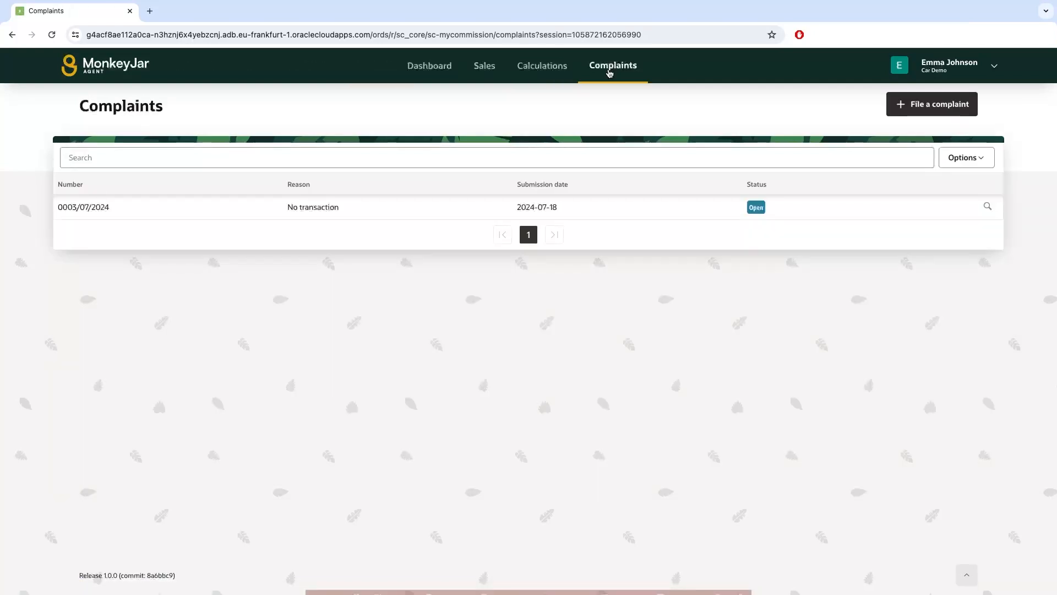
left_click(951, 106)
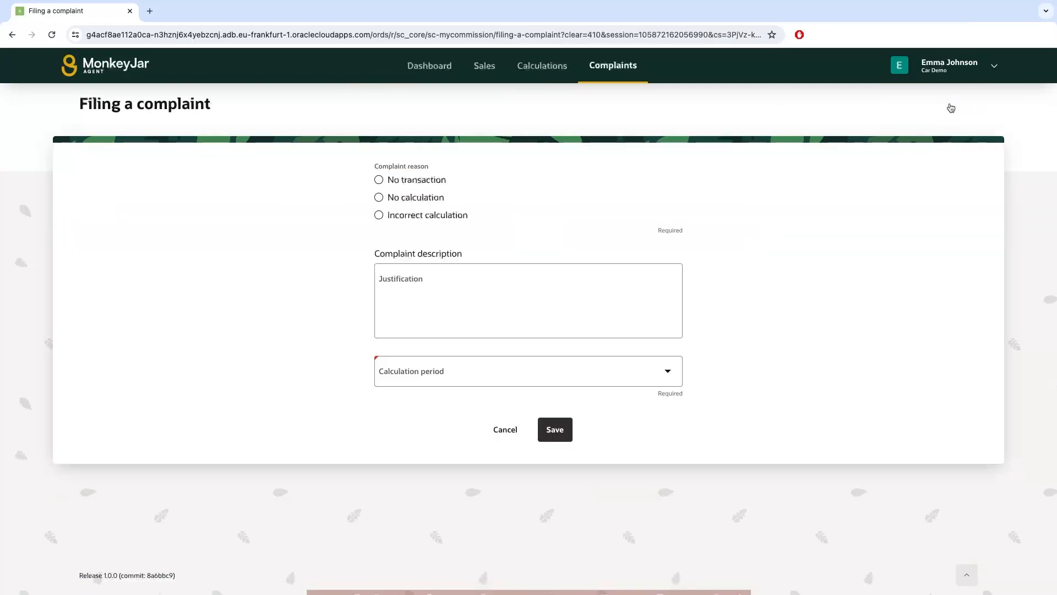
left_click(392, 217)
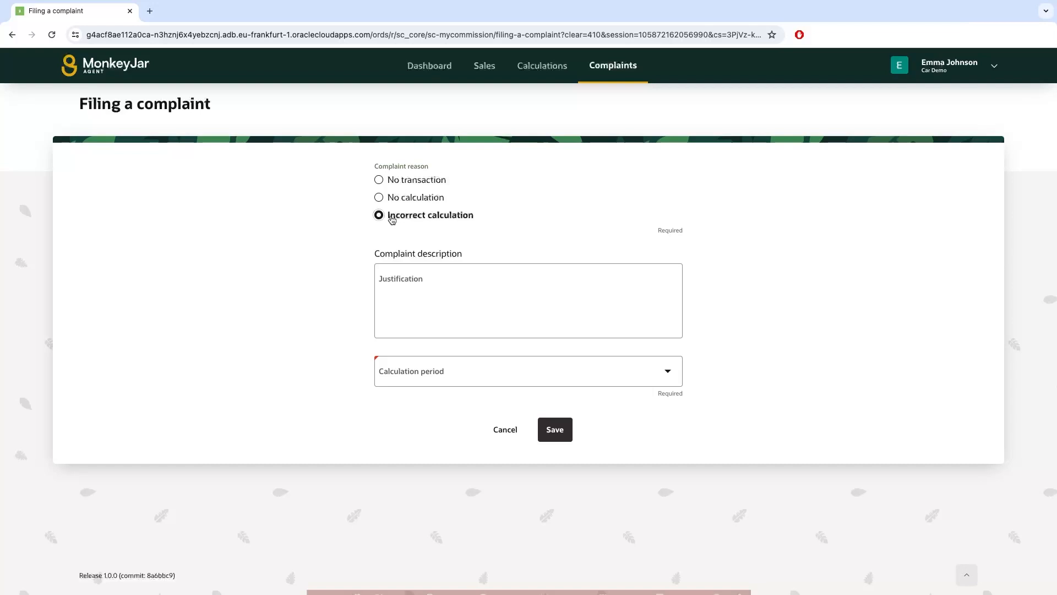
left_click(412, 280)
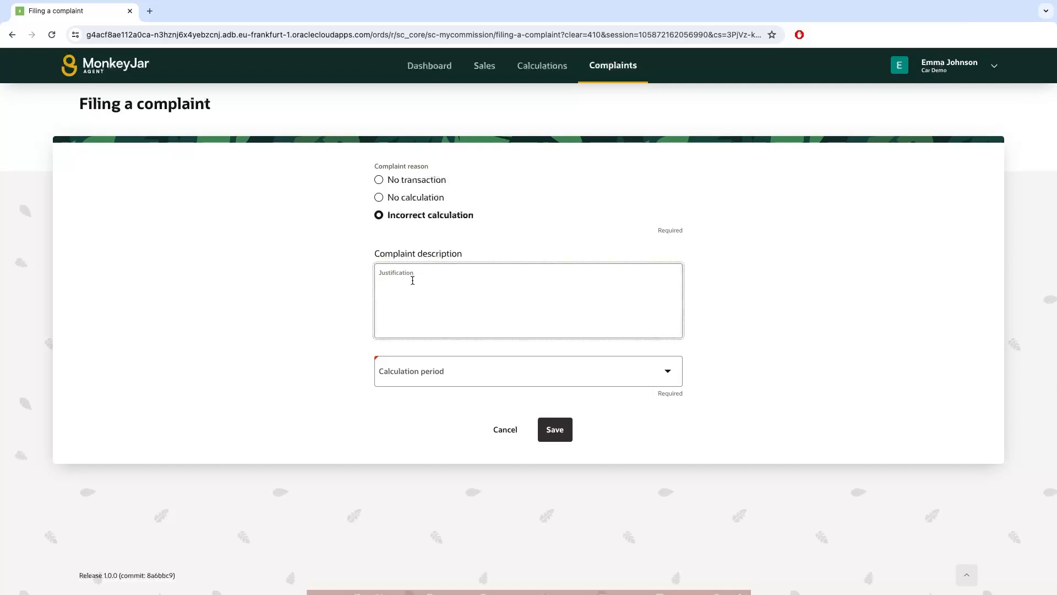
type("Incorrect calculation")
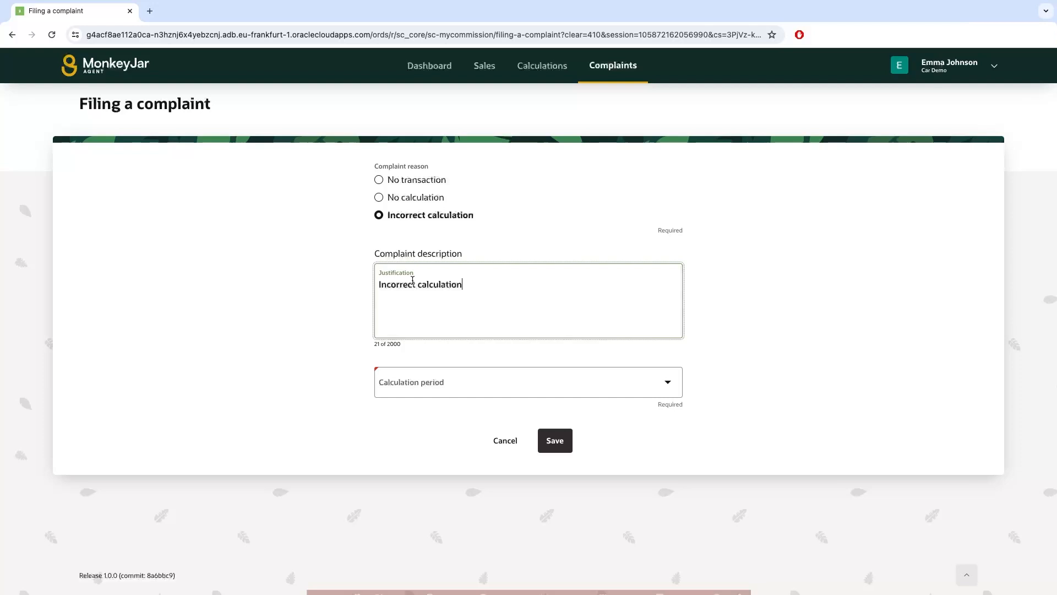
left_click(425, 387)
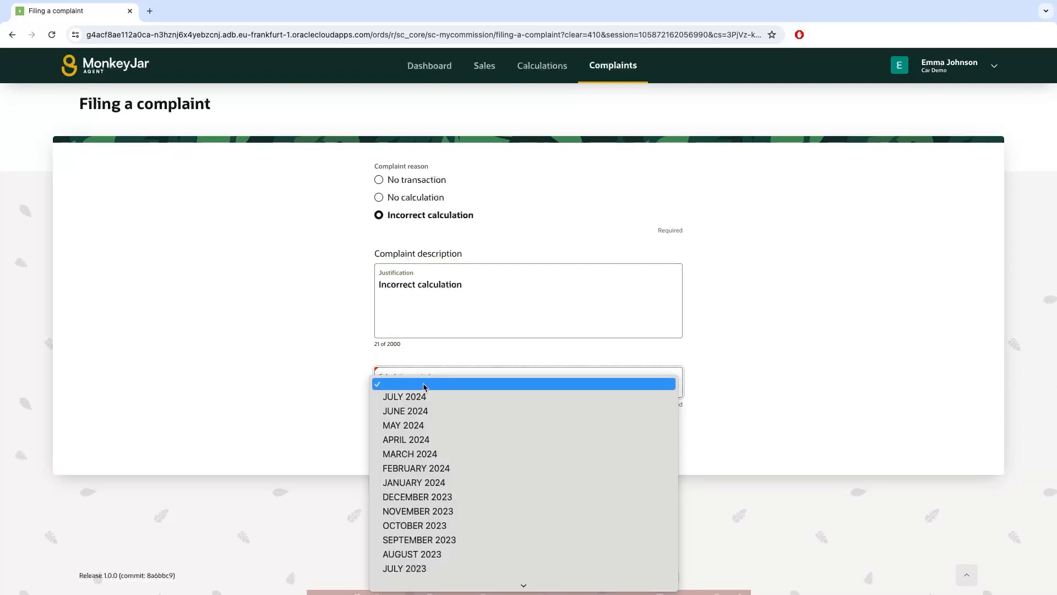
left_click(427, 396)
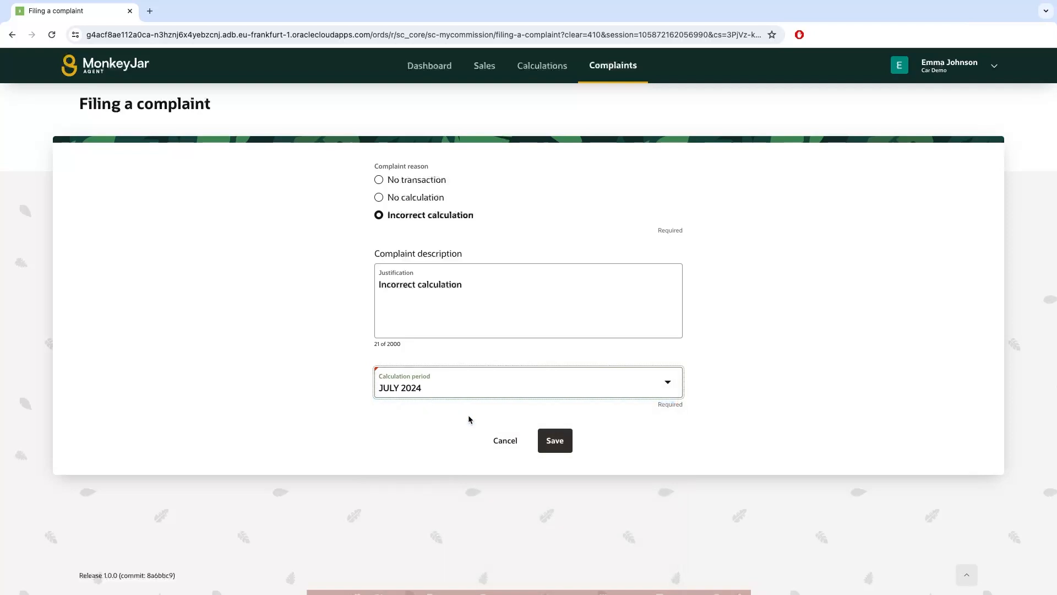
left_click(556, 443)
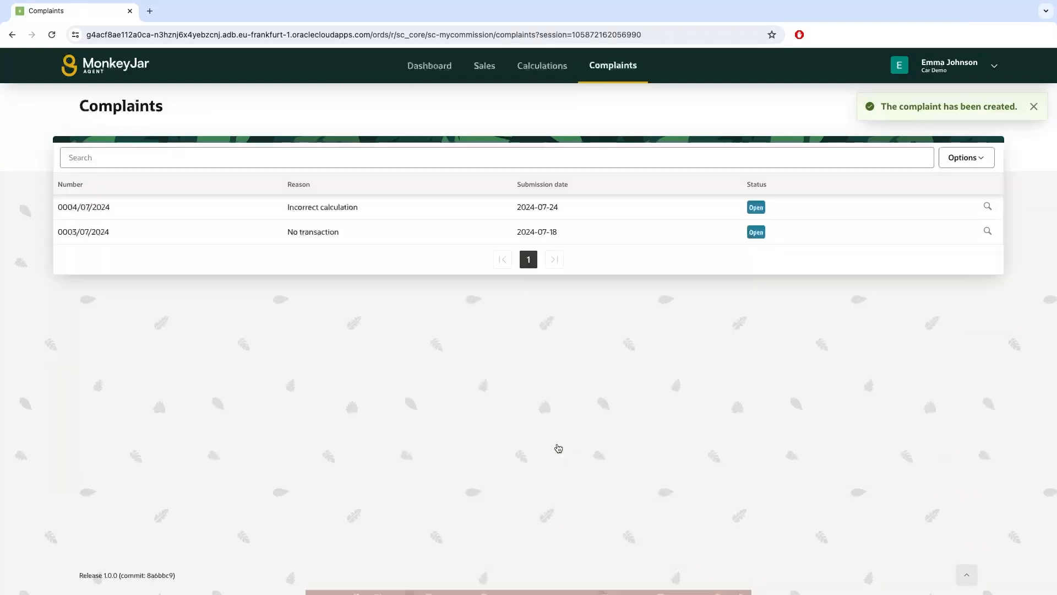
Review the thread of the "No transaction" complaint and the details of the "Incorrect calculation" complaint
left_click(988, 232)
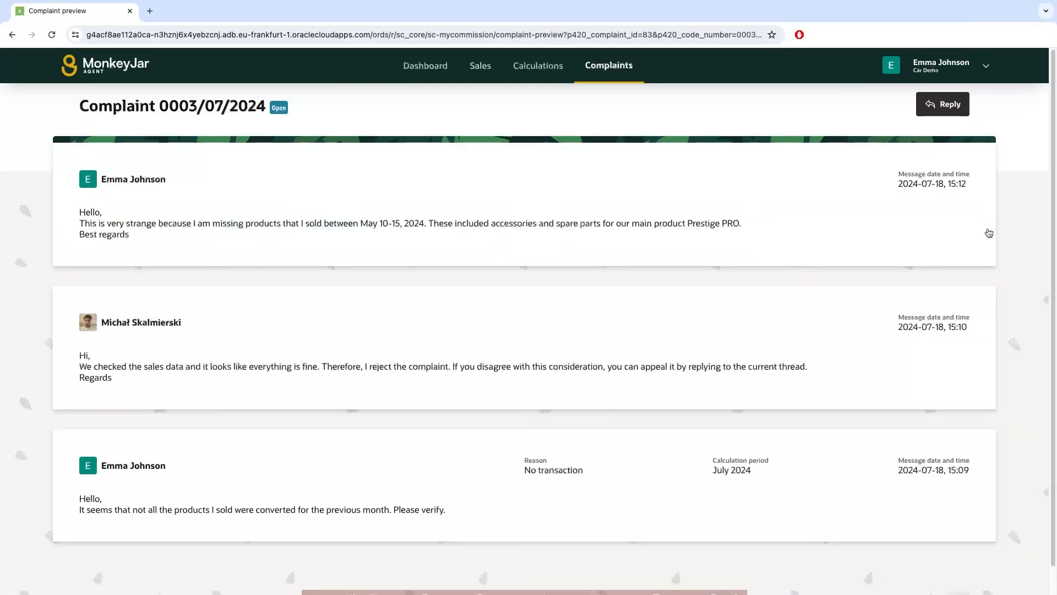
left_click(627, 70)
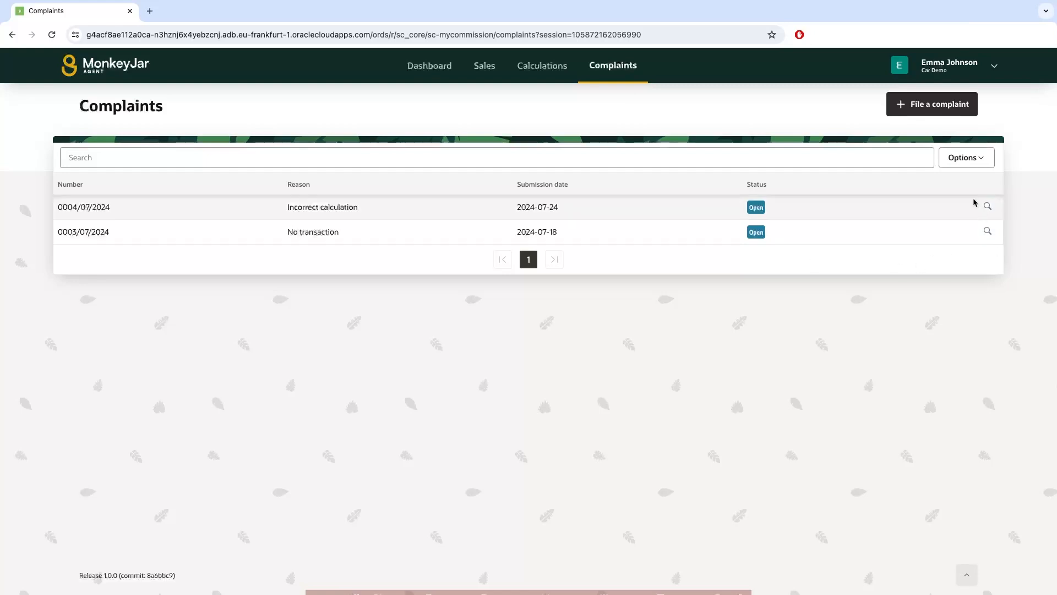
left_click(988, 207)
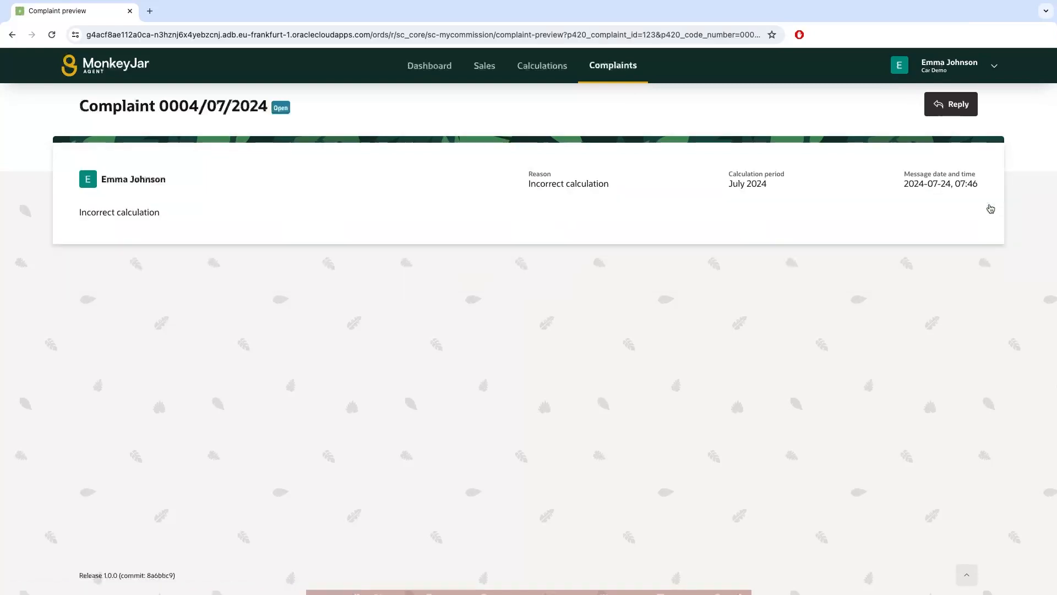